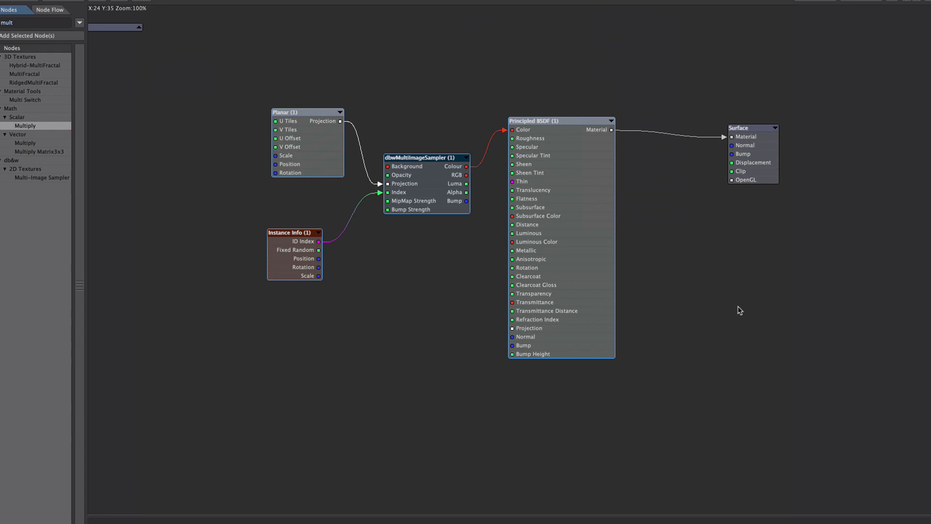
Read through the db&w Patreon page, covering the membership tiers, goals, FAQ and recent posts.
click(739, 311)
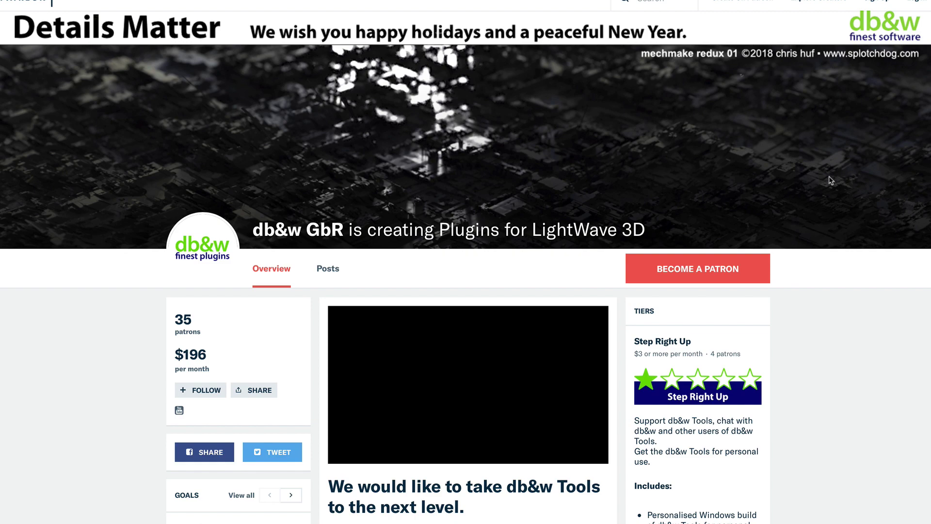
scroll(819, 180, down, 1)
scroll(819, 181, down, 8)
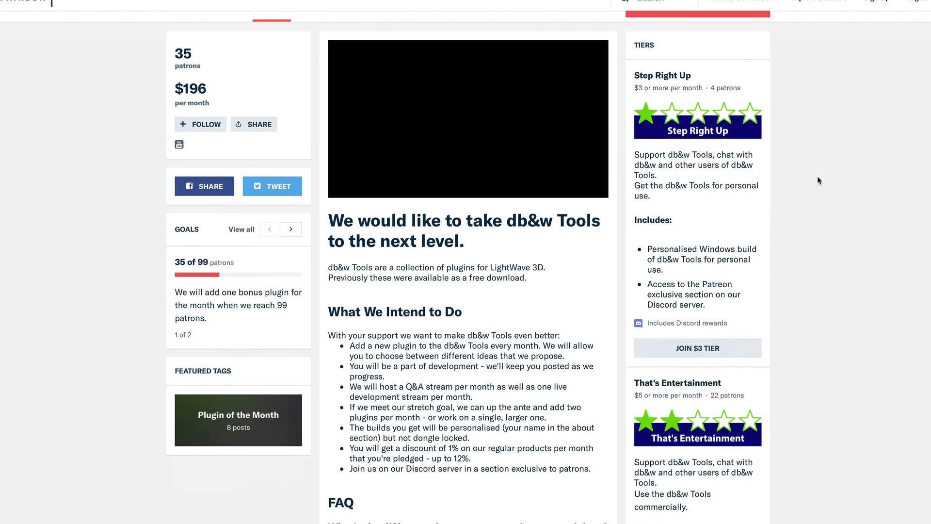
scroll(818, 180, down, 3)
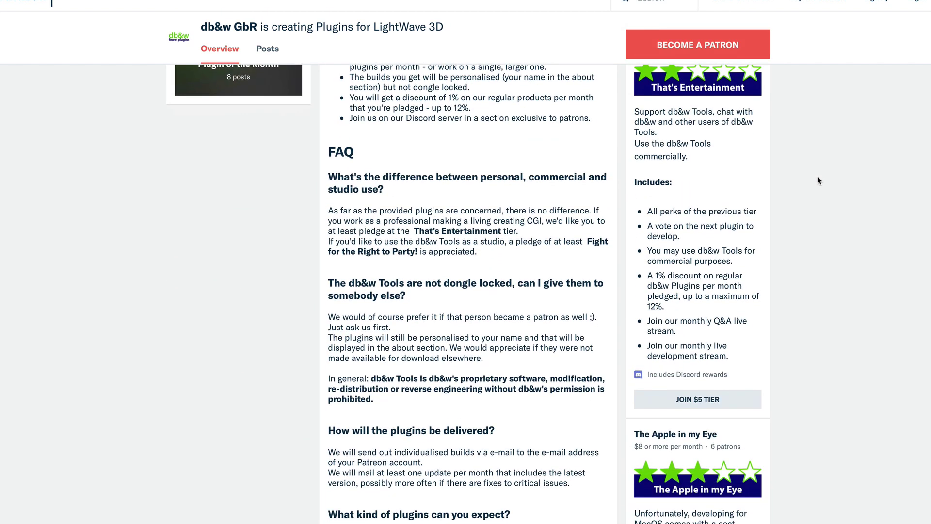
scroll(819, 180, down, 10)
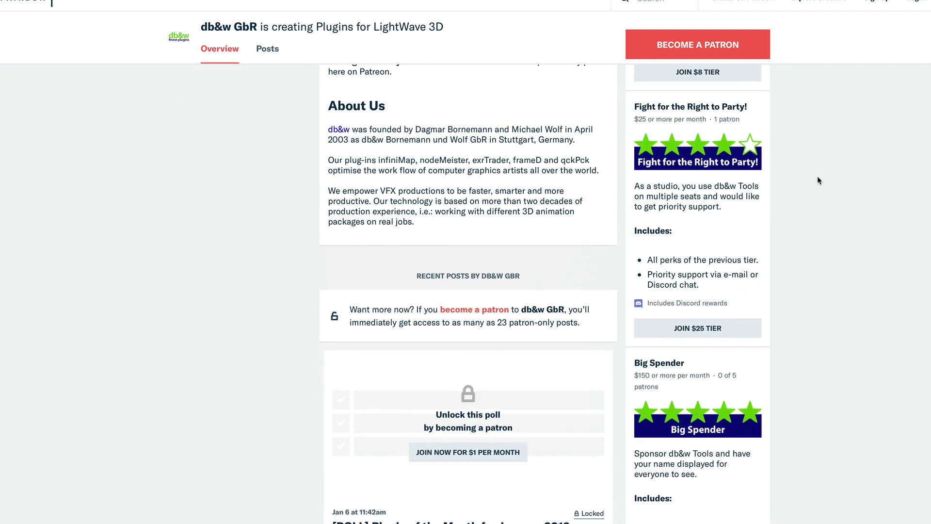
scroll(818, 180, down, 10)
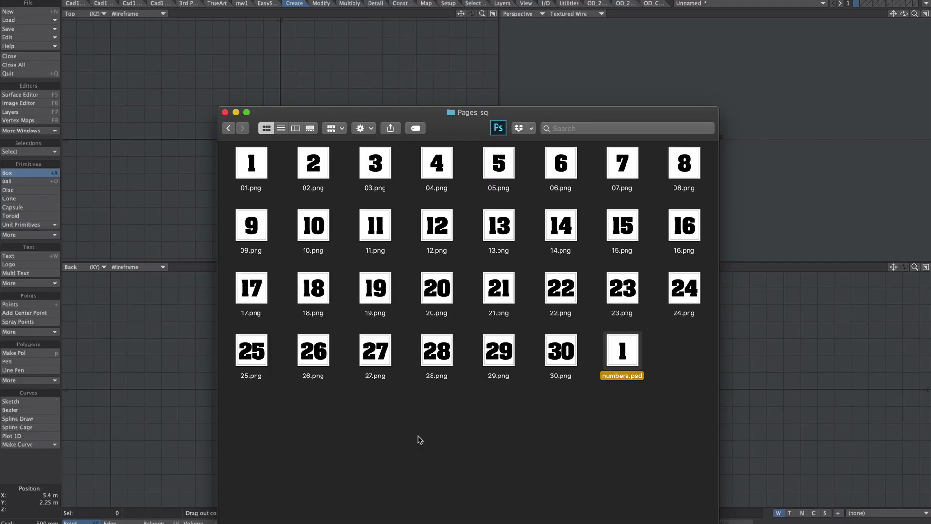
Draw a flat square box centred on the origin in the Top view.
click(423, 440)
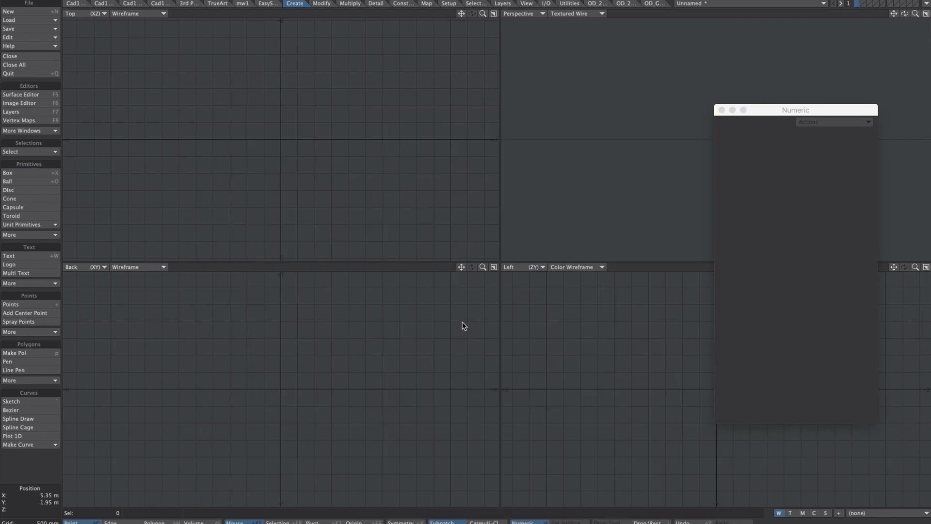
click(22, 173)
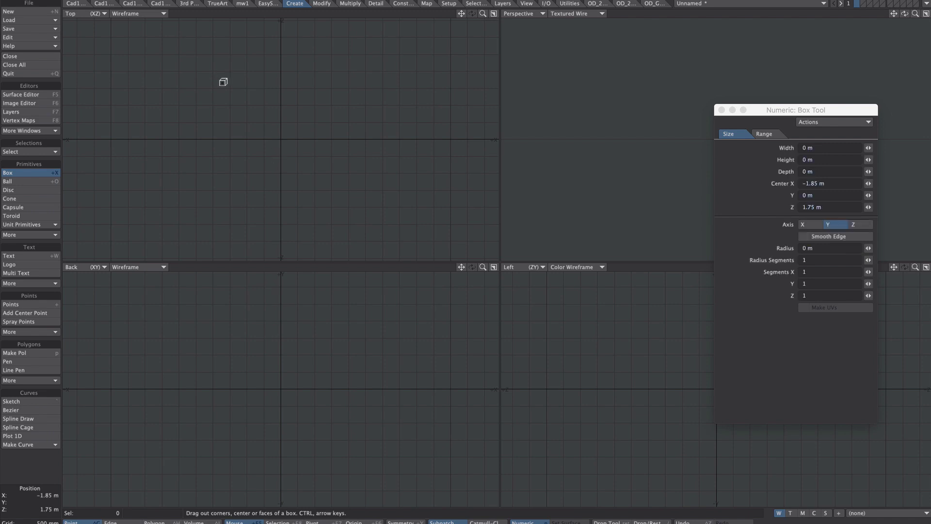
drag(223, 83, 357, 170)
key(space)
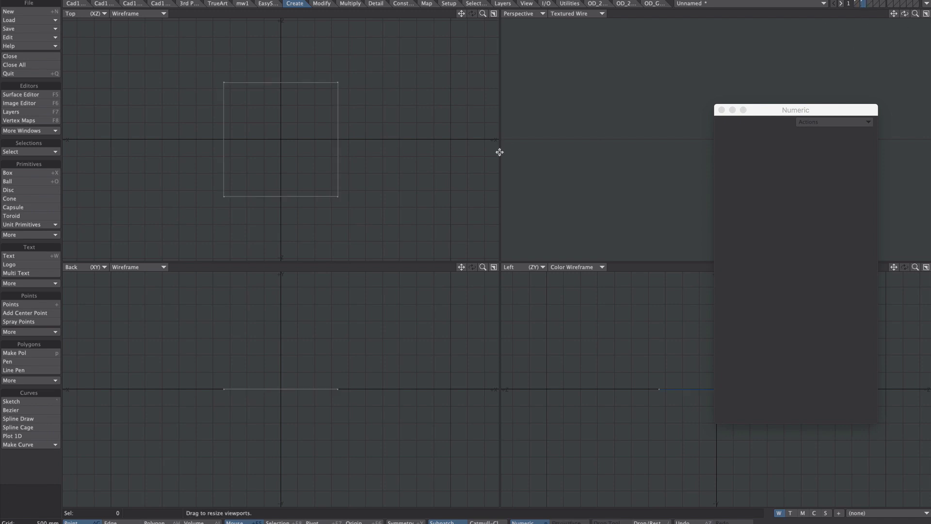
Rename the second layer as instances.
key(F7)
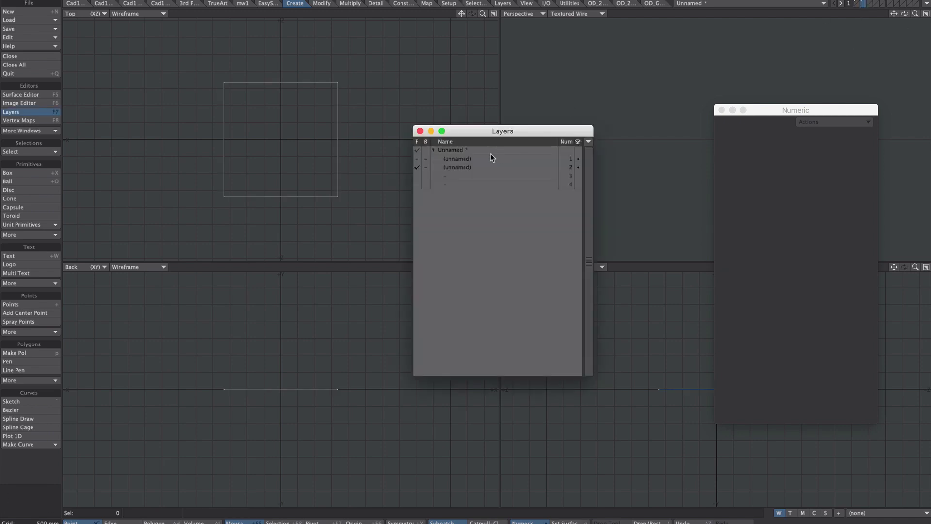
double_click(461, 168)
text(i)
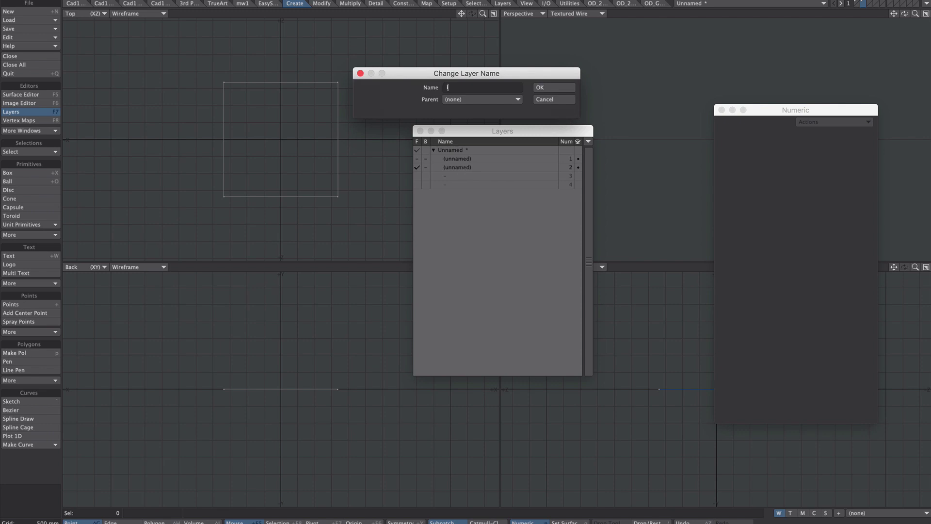
text(nstances)
key(Return)
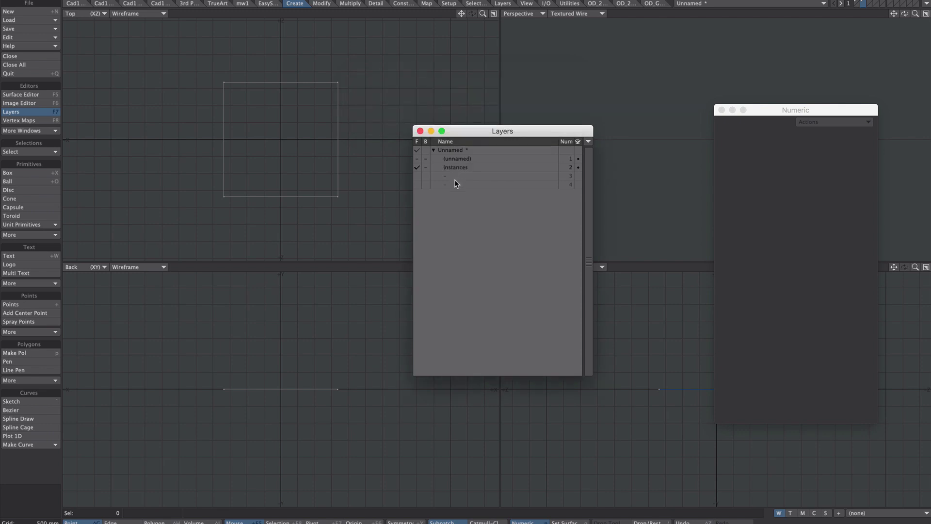
Rename the first layer as meshParts and close the layer list.
double_click(472, 159)
text(meshParts)
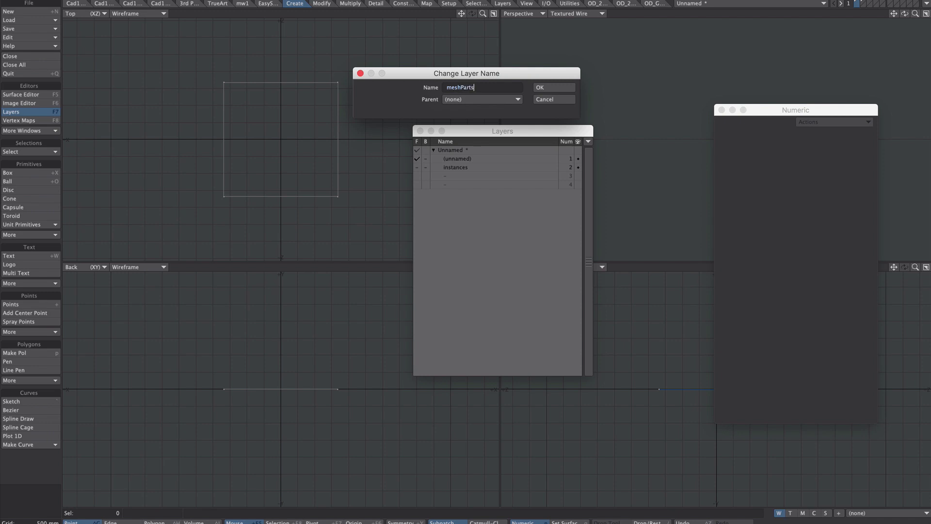
key(Return)
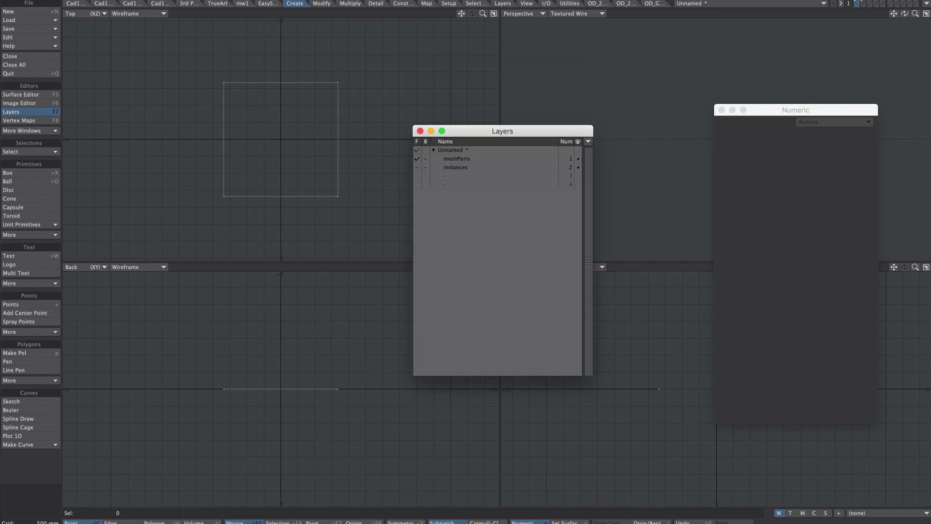
click(420, 132)
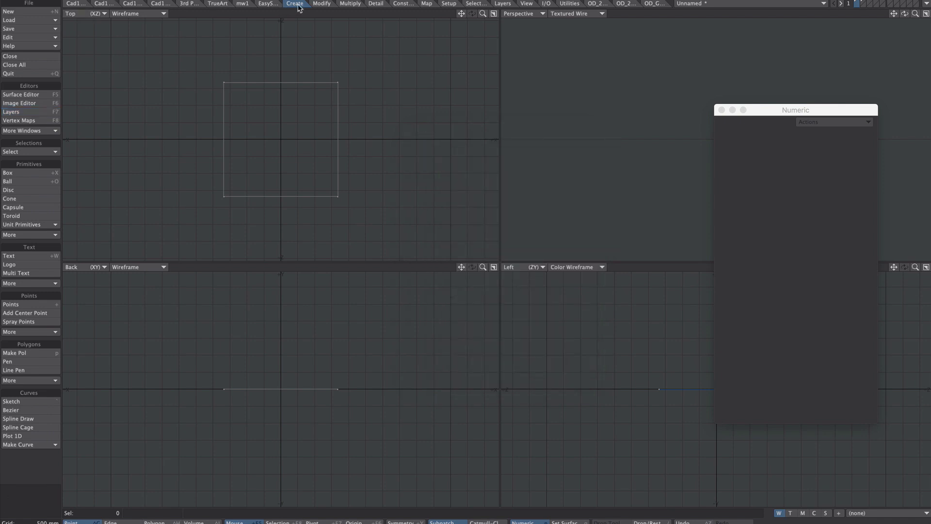
Start a rectangular Array of the square with counts of 1 in X, 30 in Y and 1 in Z.
click(349, 4)
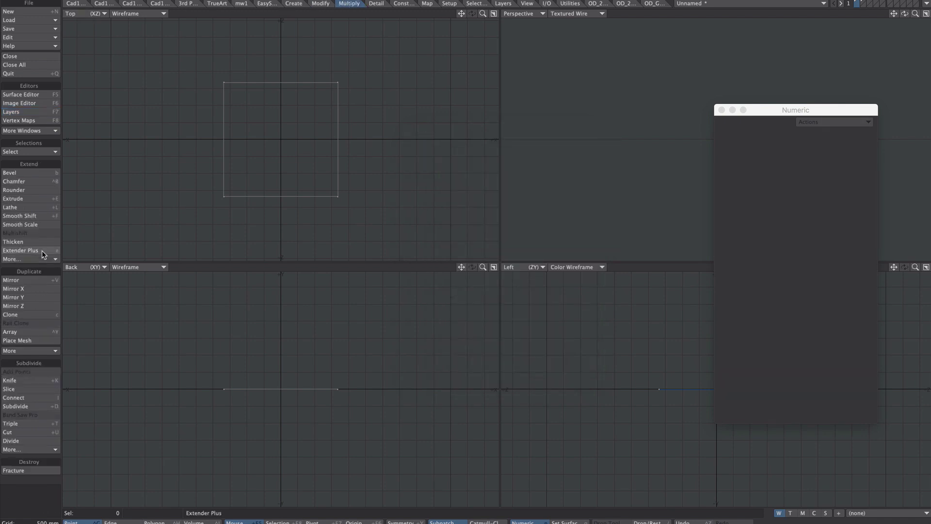
click(20, 331)
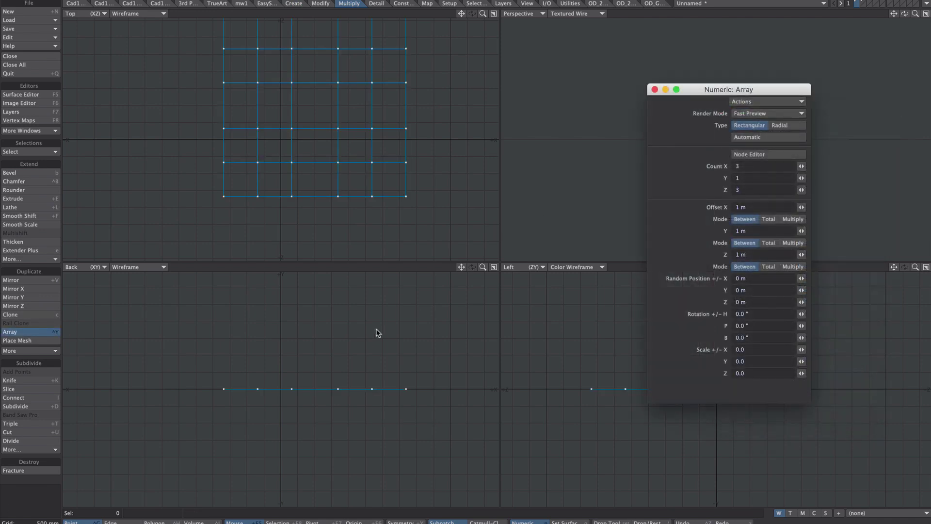
scroll(388, 345, down, 5)
drag(369, 392, 332, 363)
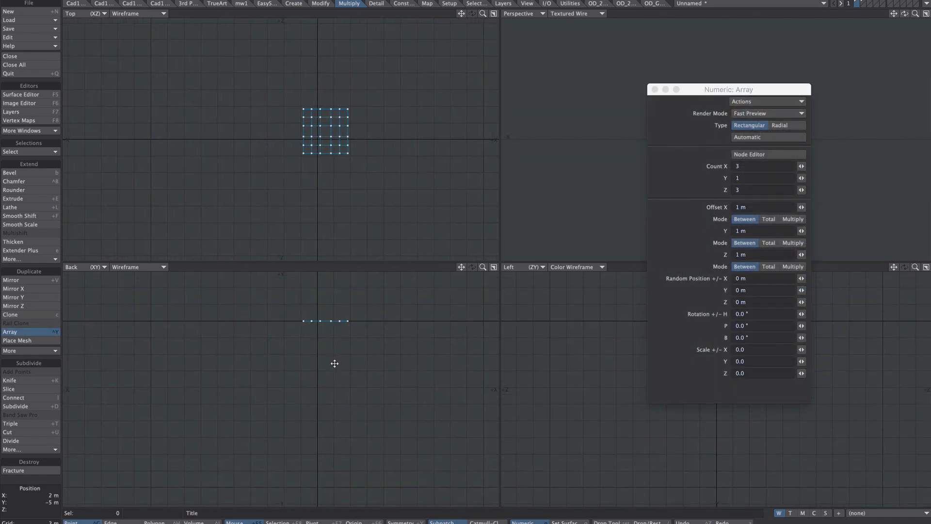
click(741, 166)
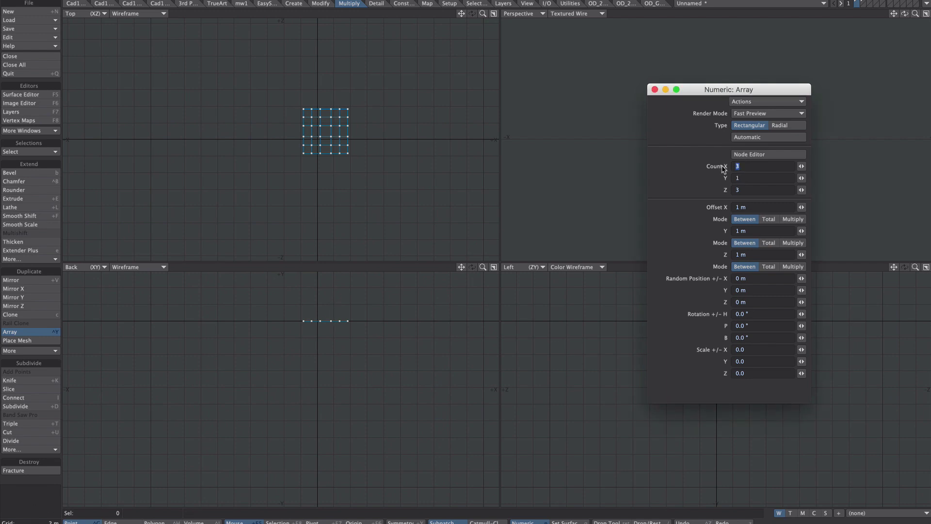
text(1)
key(Tab)
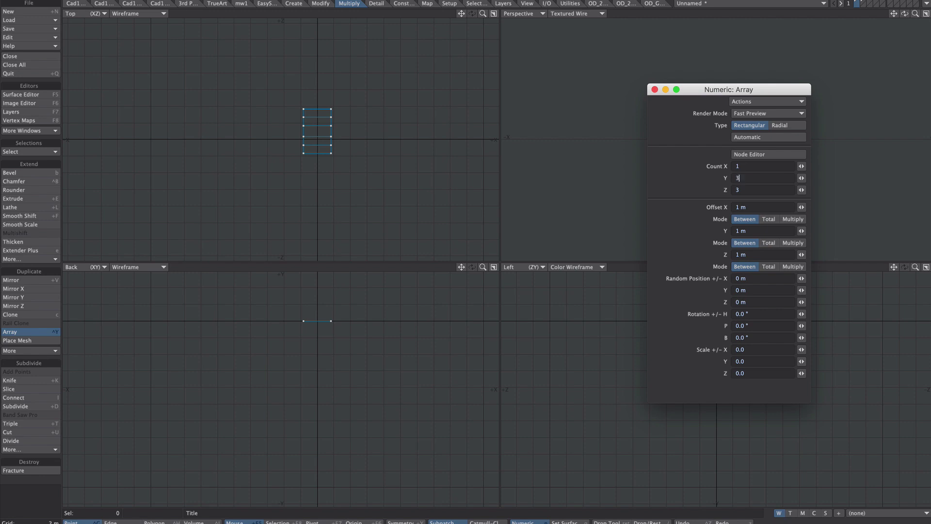
text(30)
key(Tab)
text(1)
key(Tab)
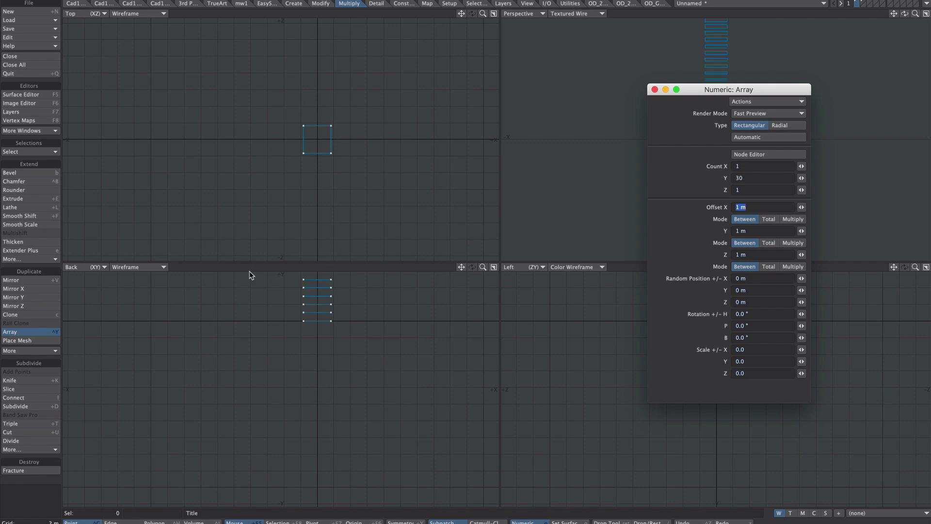
Set the array's Y offset to -200 mm and apply the array.
scroll(302, 322, down, 3)
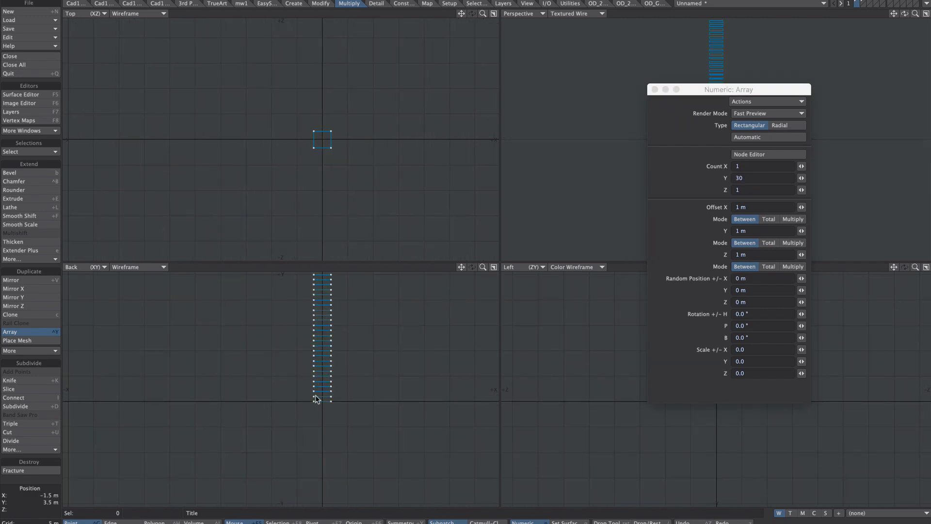
click(751, 228)
text(-)
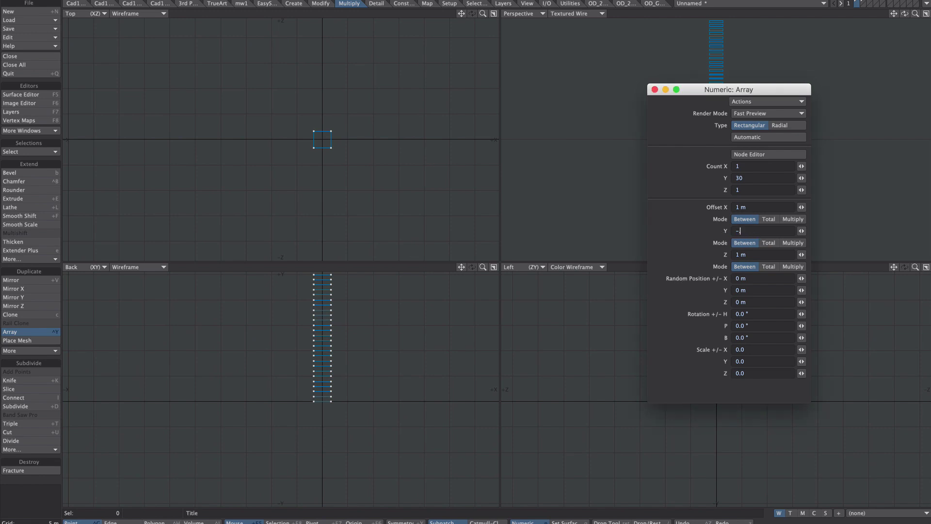
text(200 mm)
key(Return)
scroll(399, 384, up, 2)
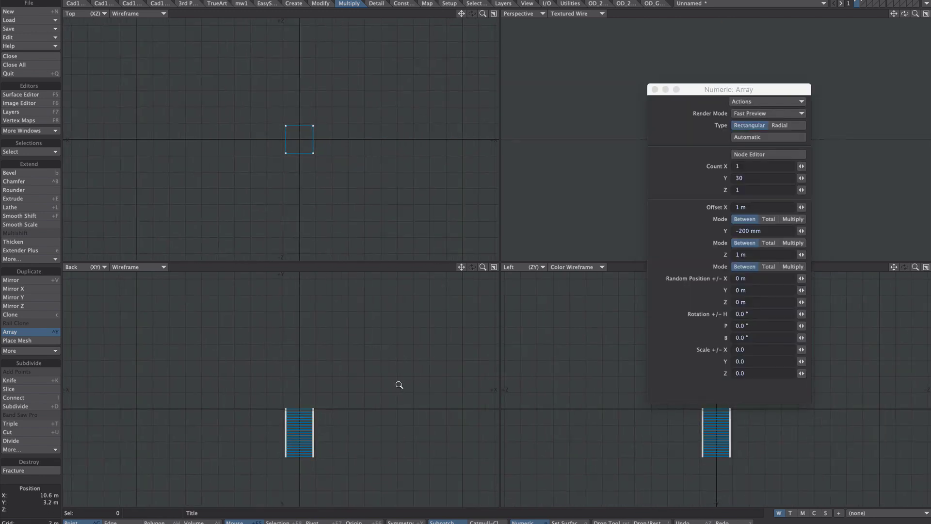
drag(399, 385, 370, 342)
key(space)
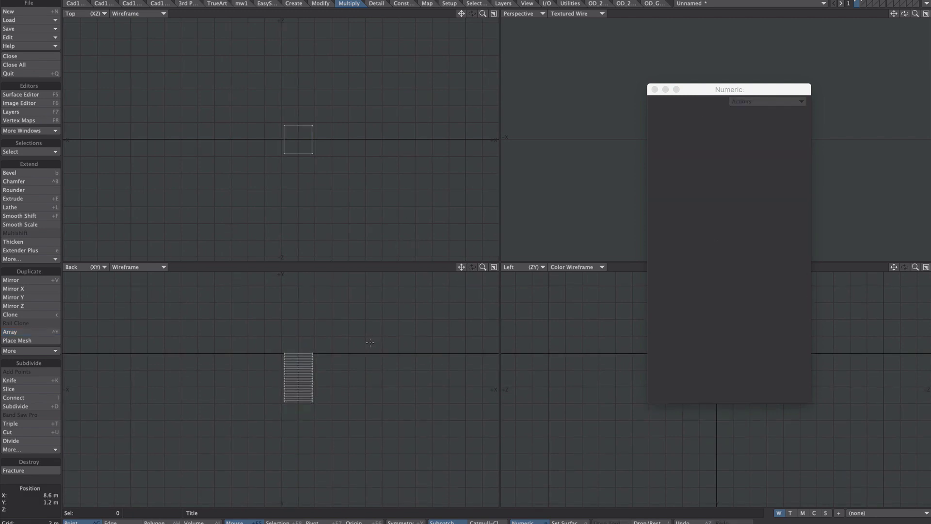
Stretch the stack vertically to 25% and rest it on the ground along the Y axis, centred on X, Y and Z.
key(h)
drag(362, 350, 361, 363)
key(ctrl+r)
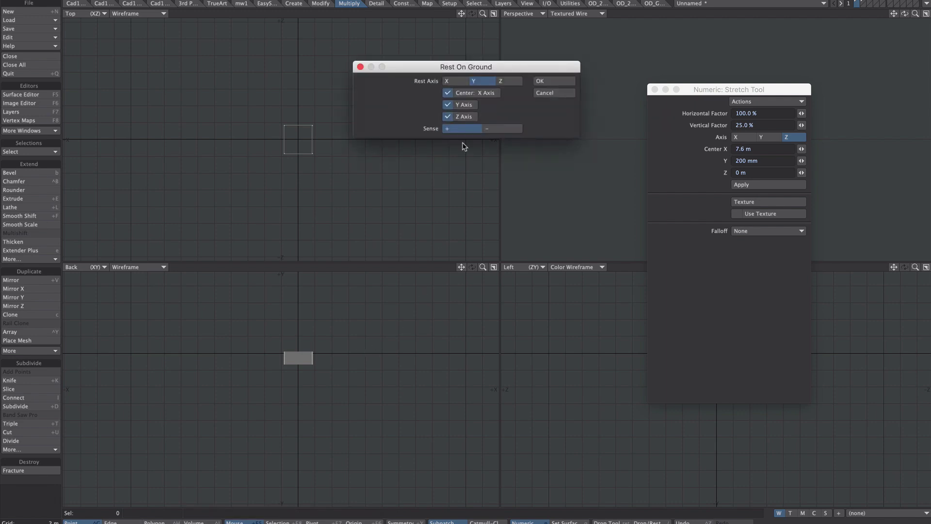
click(553, 86)
key(a)
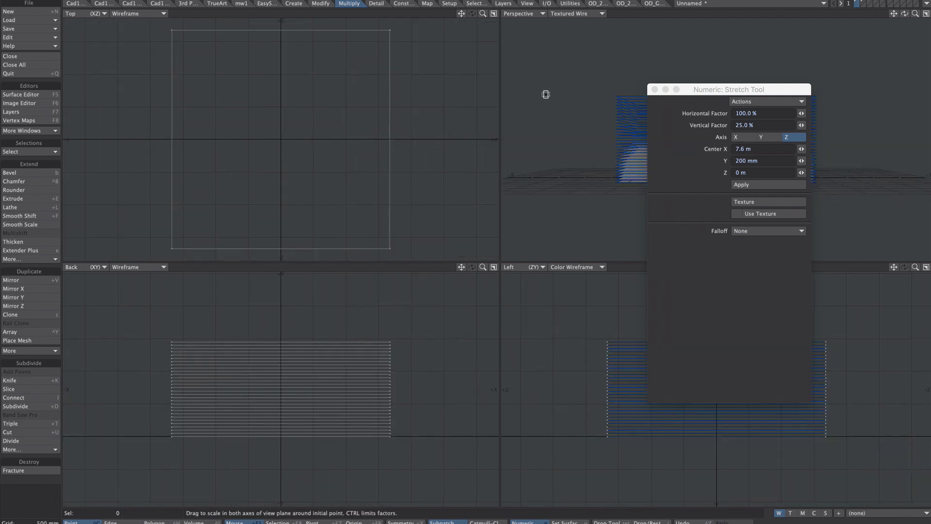
alt+drag(707, 63, 631, 107)
key(space)
click(654, 89)
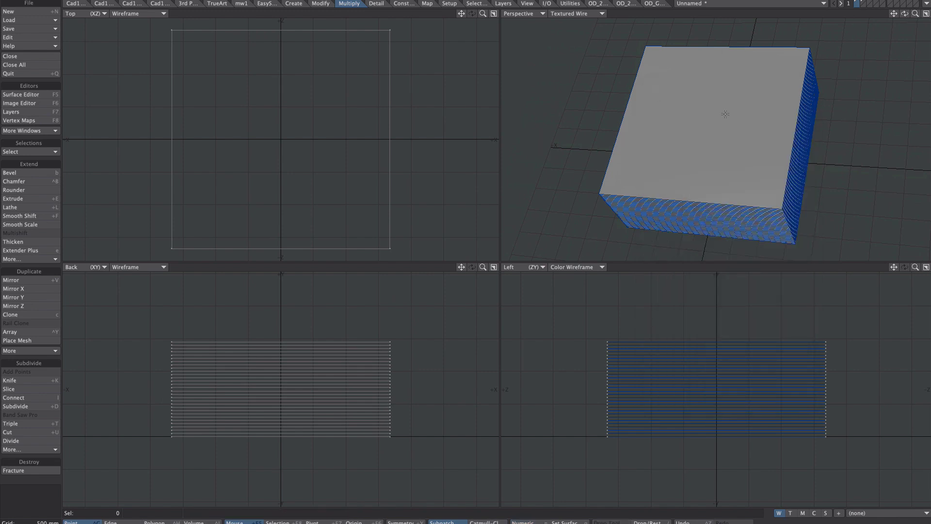
Inspect the page stack in perspective and bring the instances layer to the foreground.
key(a)
alt+drag(727, 124, 717, 76)
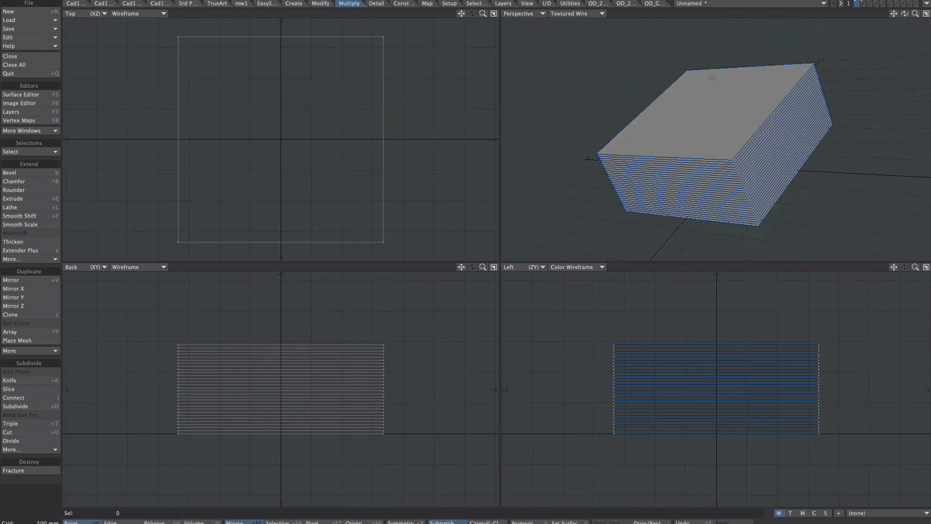
key(F7)
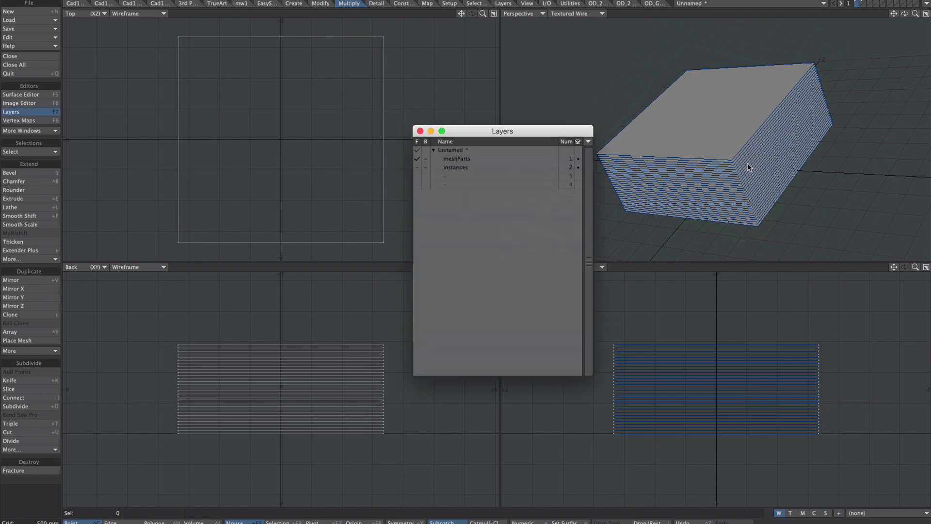
click(861, 4)
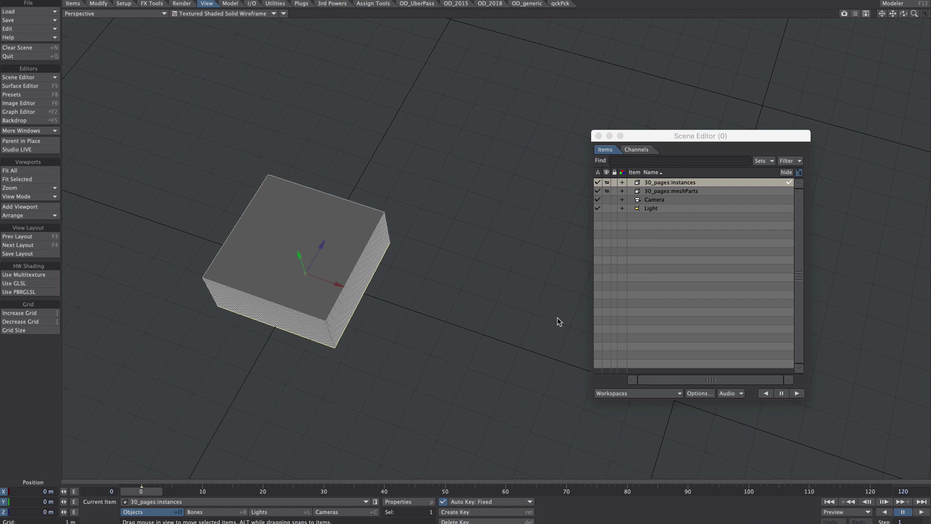
In Layout, hide the 30_pages:instances object and deactivate it.
click(606, 184)
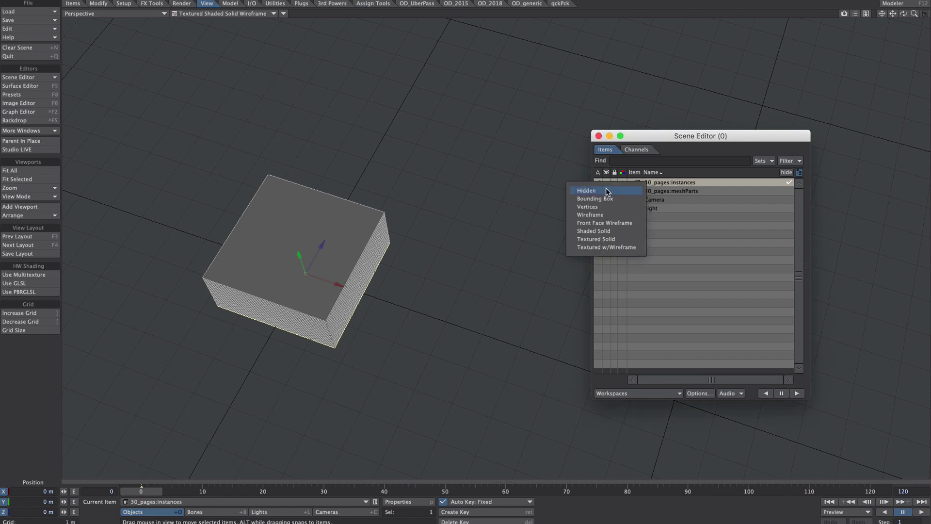
click(606, 192)
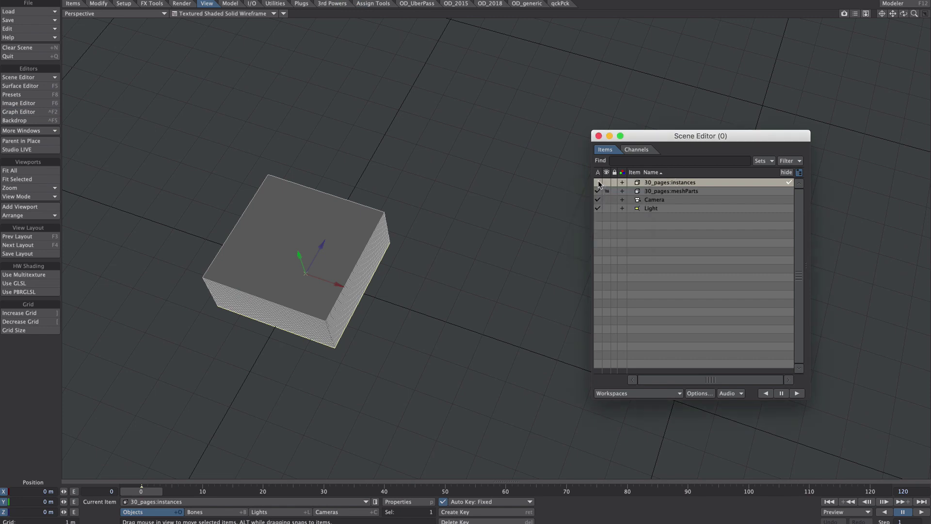
Enable Nodal Displacement for the 30_pages:meshParts object and open its displacement node editor.
click(680, 198)
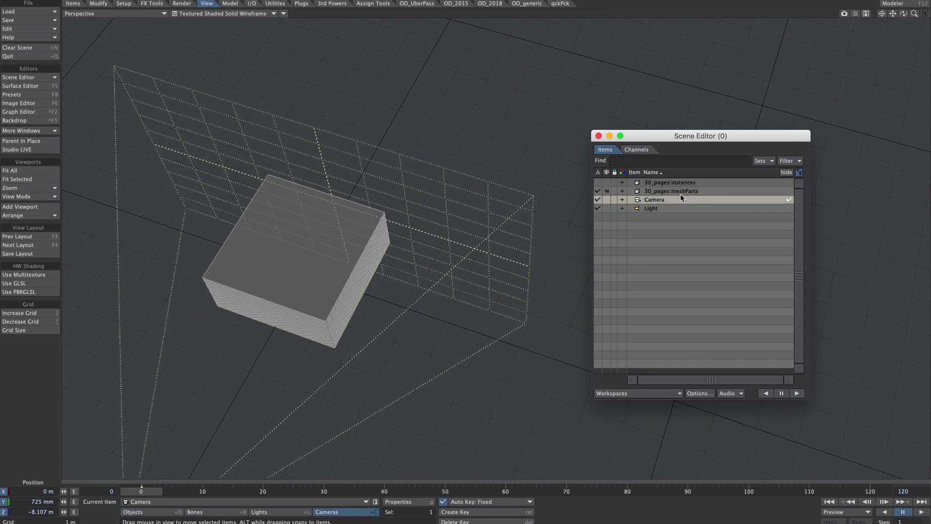
click(681, 192)
double_click(682, 191)
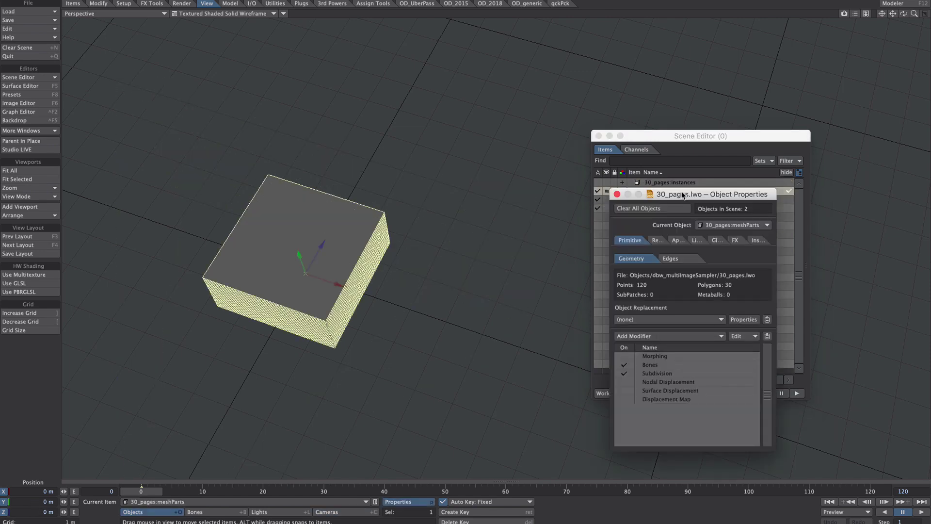
click(625, 382)
double_click(673, 382)
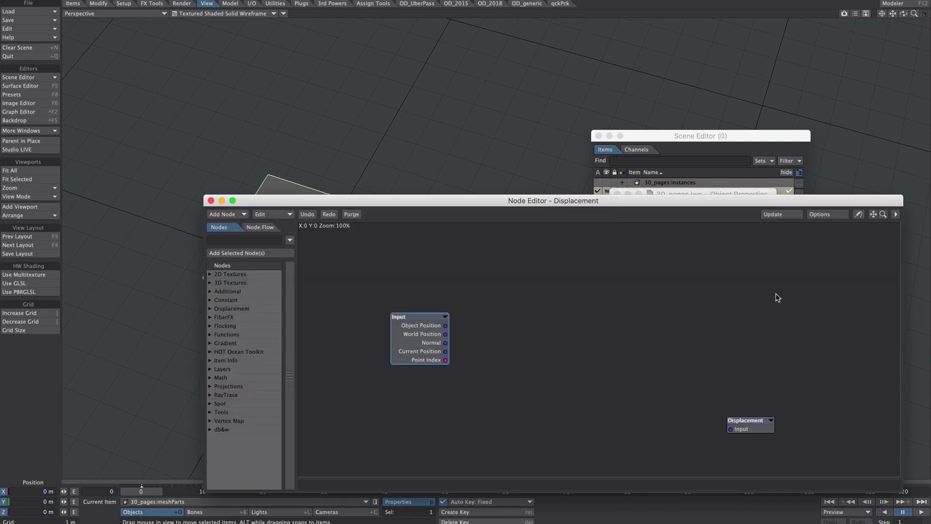
Check the Displacement node's Mode and Current Pos Given To Nodes options.
double_click(746, 425)
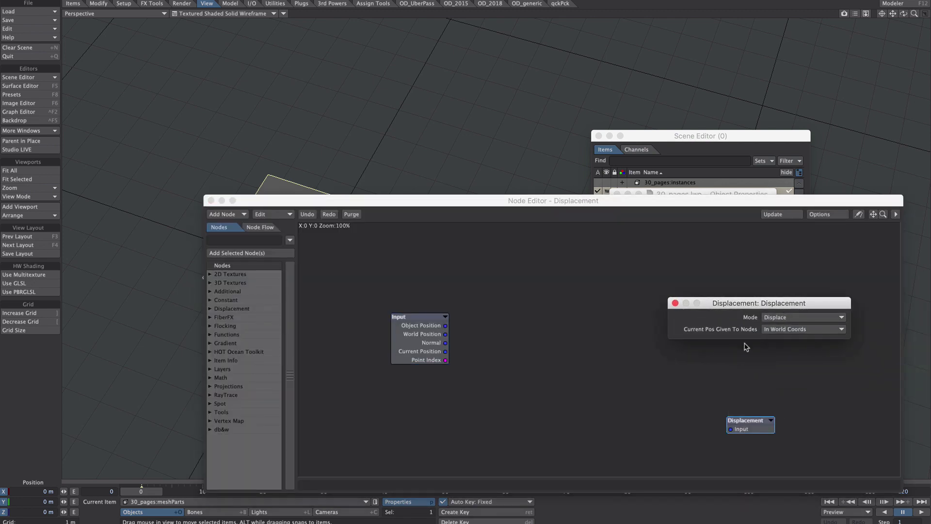
click(778, 320)
click(779, 330)
click(674, 304)
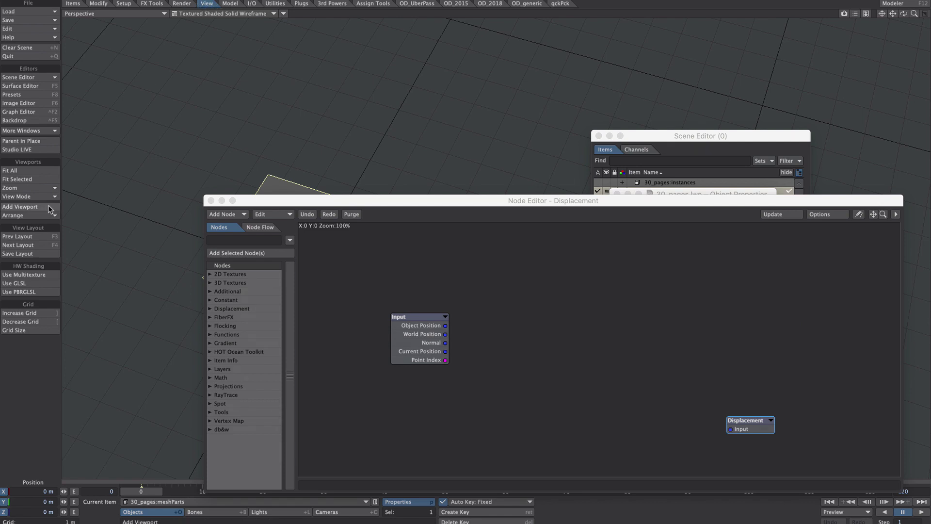
Add a floating Perspective viewport showing the page stack, displayed as Textured Shaded Solid Wireframe.
click(31, 208)
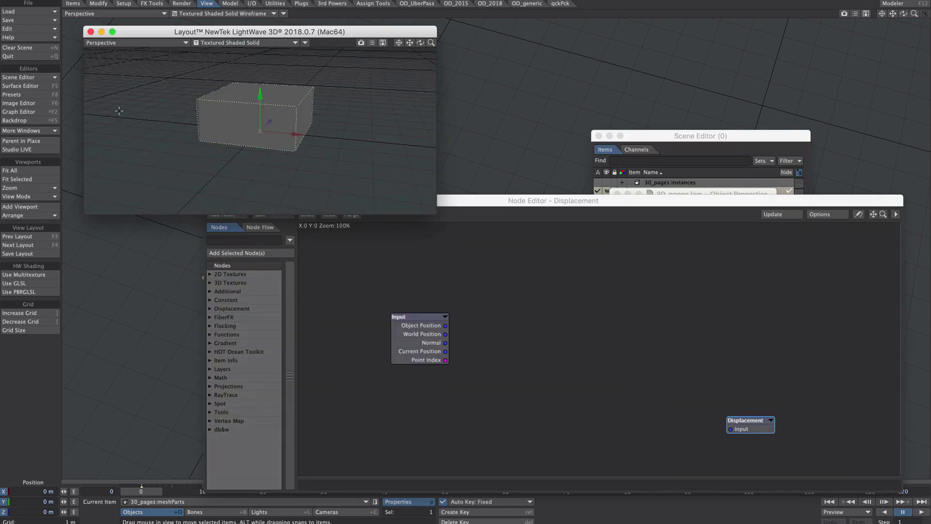
click(115, 43)
click(113, 43)
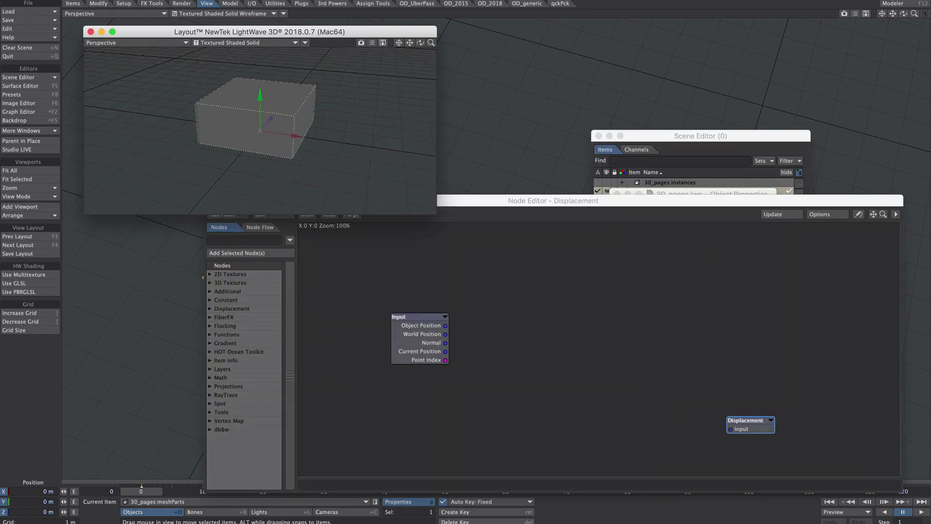
click(229, 43)
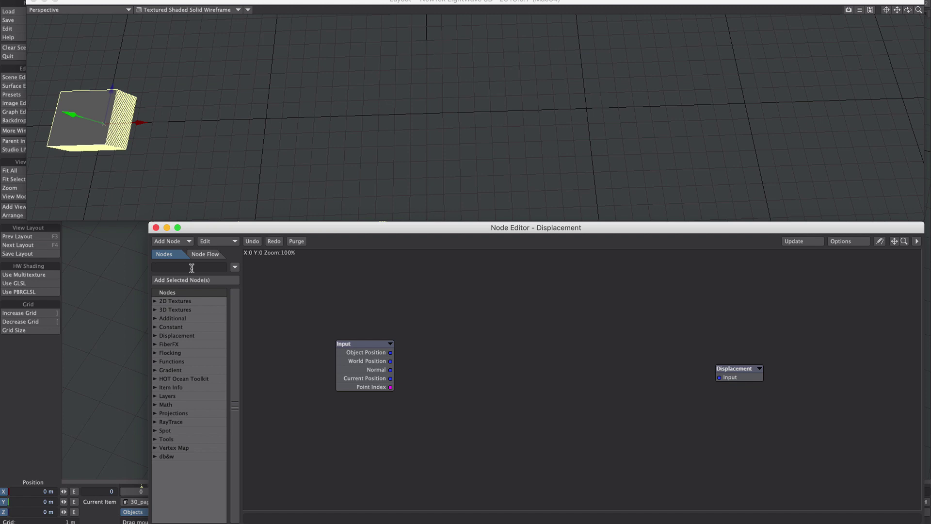
Add a Mesh Part node and a Deform: Translate node between the Input and Displacement nodes.
text(par)
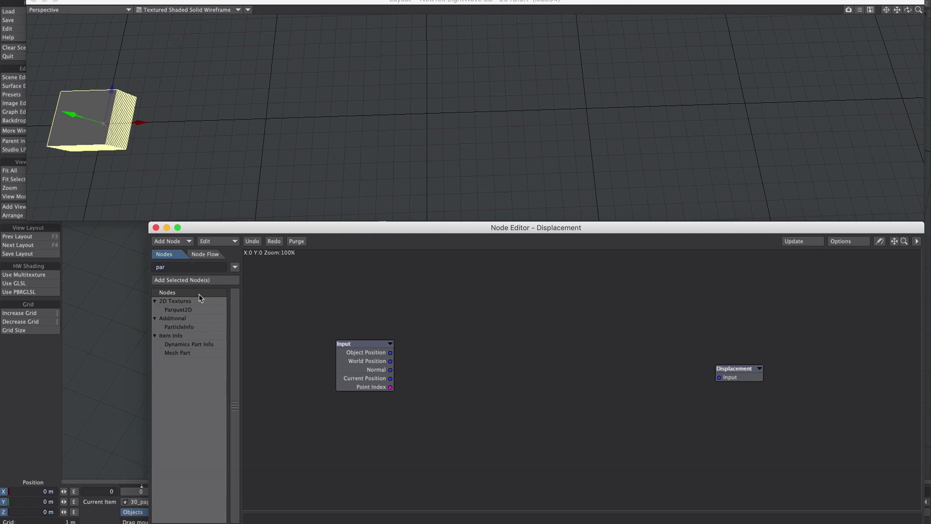
double_click(182, 352)
drag(584, 391, 459, 313)
click(189, 266)
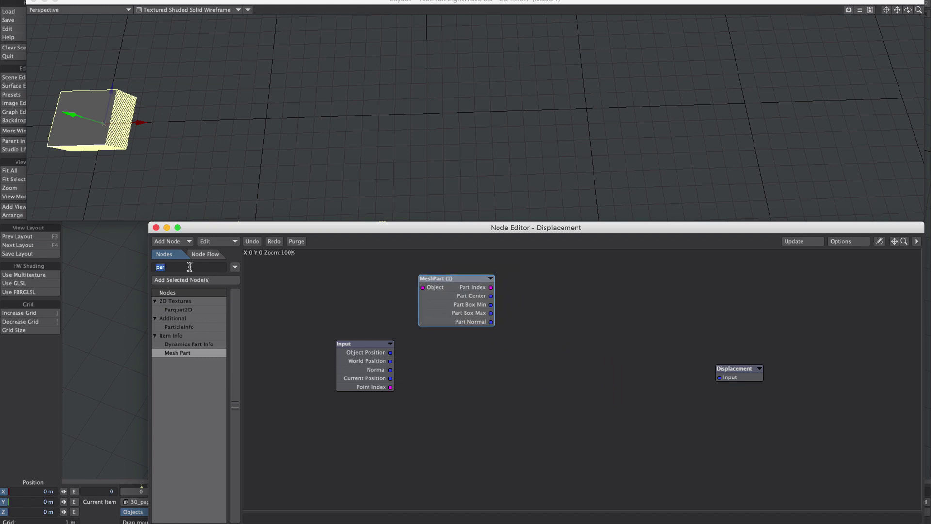
text(tran)
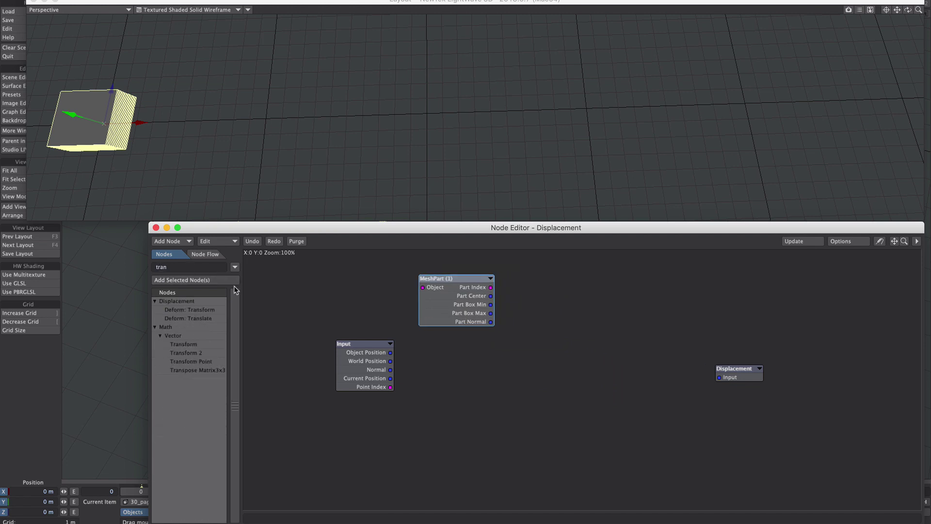
double_click(200, 319)
drag(589, 396, 598, 365)
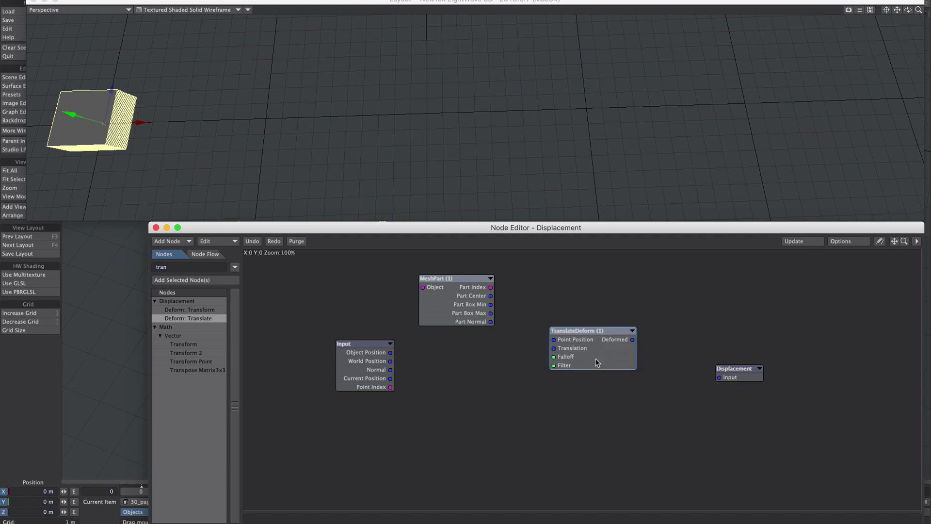
Add a scalar Multiply node and a Make Vector node to the displacement network.
click(201, 267)
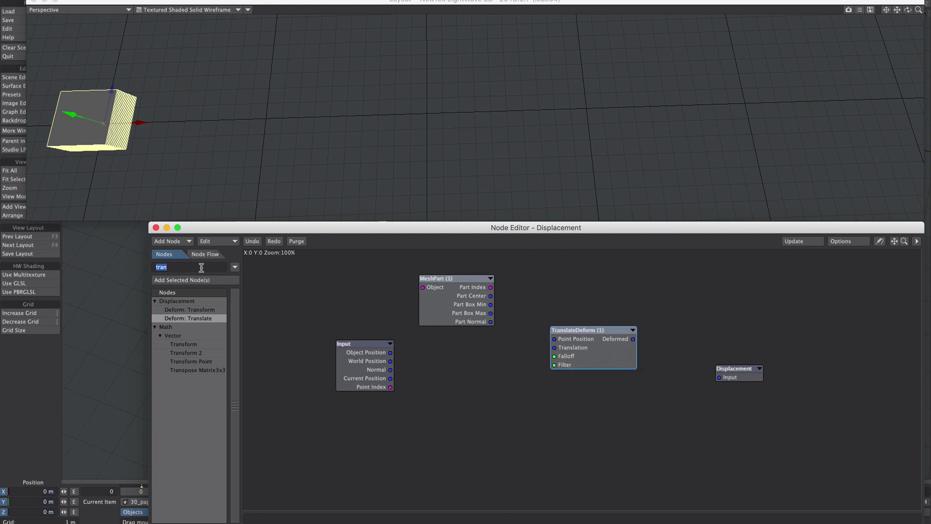
text(mul)
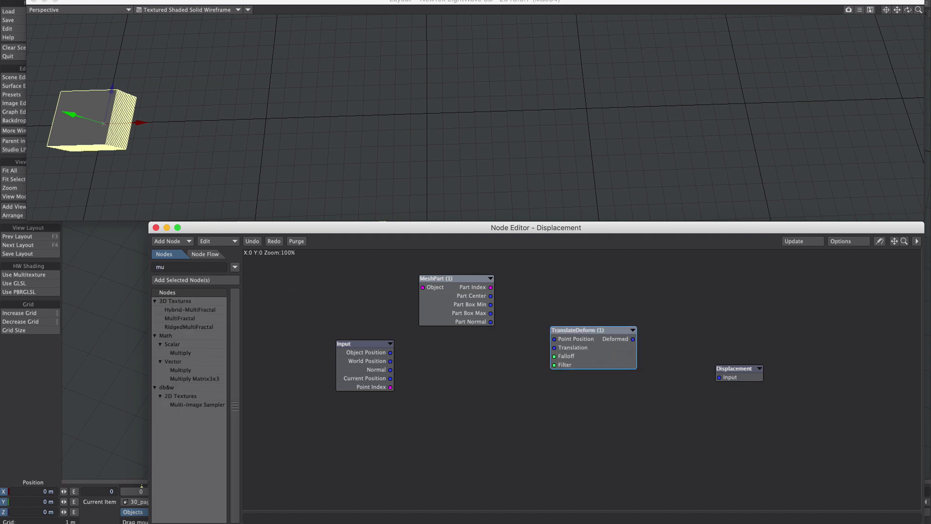
double_click(182, 353)
drag(588, 377, 497, 397)
double_click(175, 268)
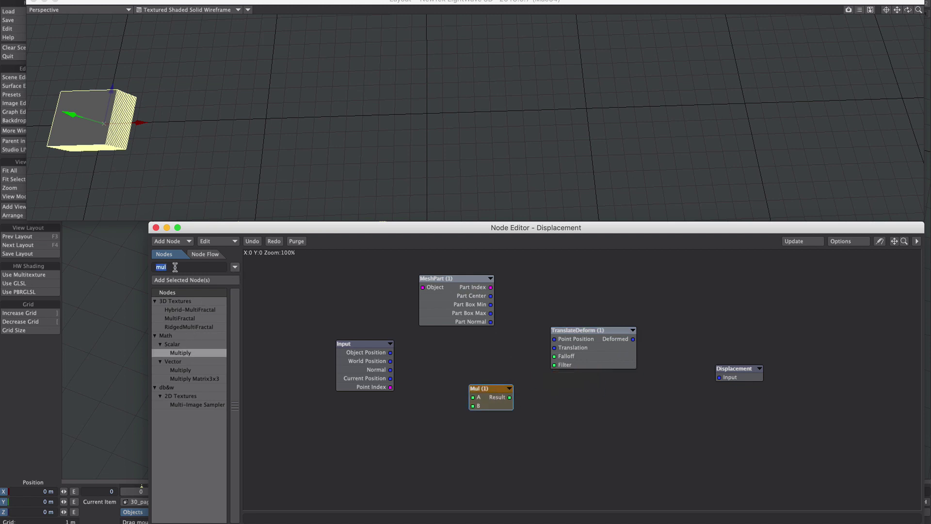
text(mak)
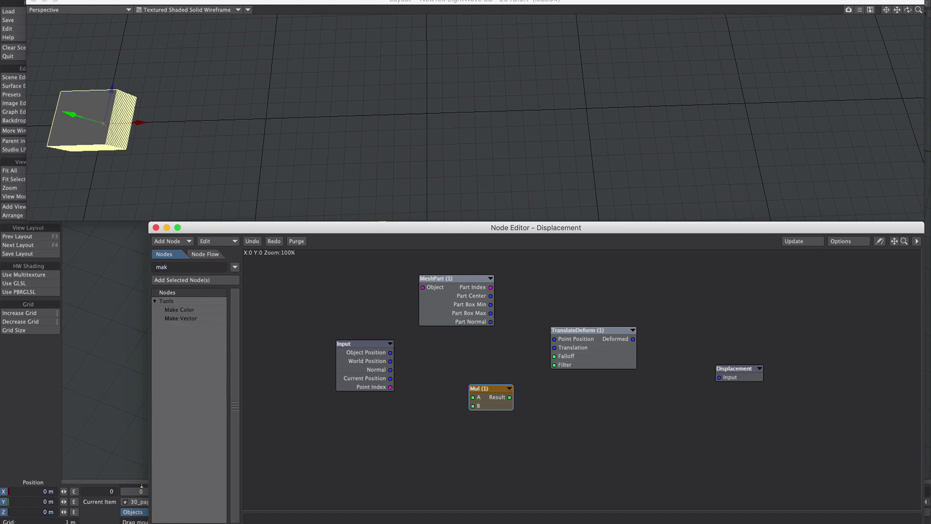
double_click(187, 318)
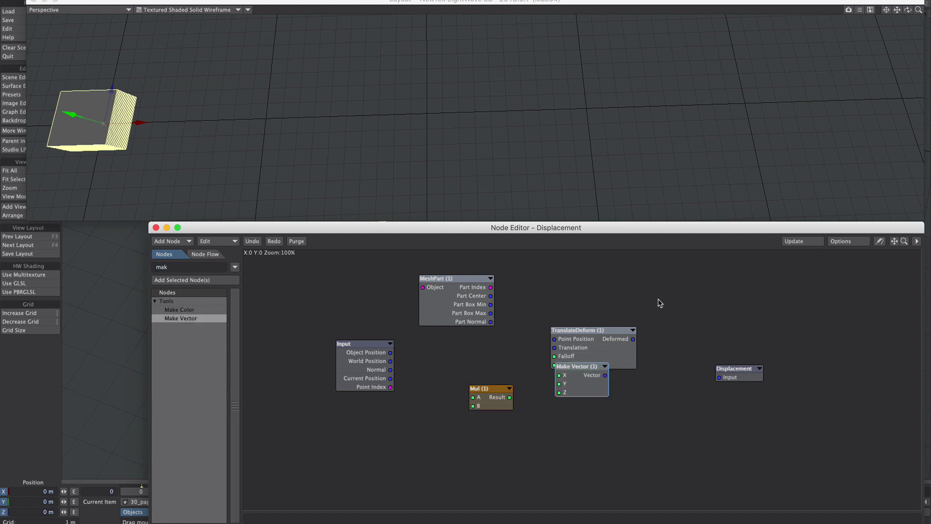
Connect TranslateDeform's Deformed output to the Displacement input and spread the nodes apart.
drag(603, 348, 638, 332)
drag(668, 322, 758, 351)
drag(636, 336, 669, 350)
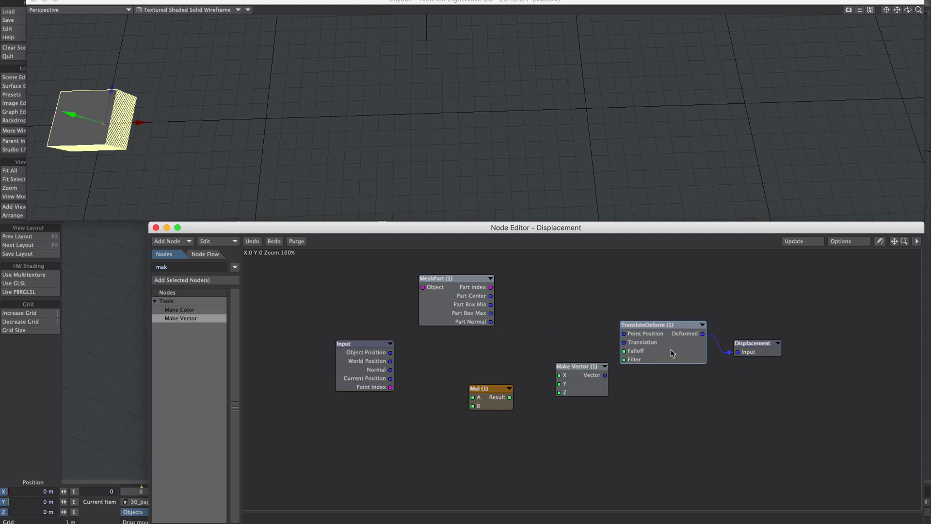
drag(755, 351, 768, 351)
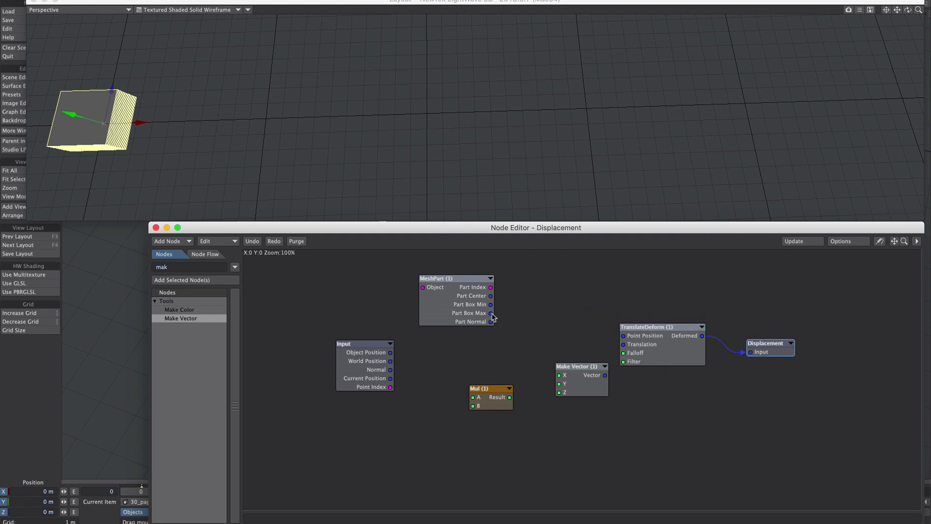
Connect the MeshPart's Part Index to A of the Mul node and its Result to X of Make Vector.
drag(491, 287, 473, 390)
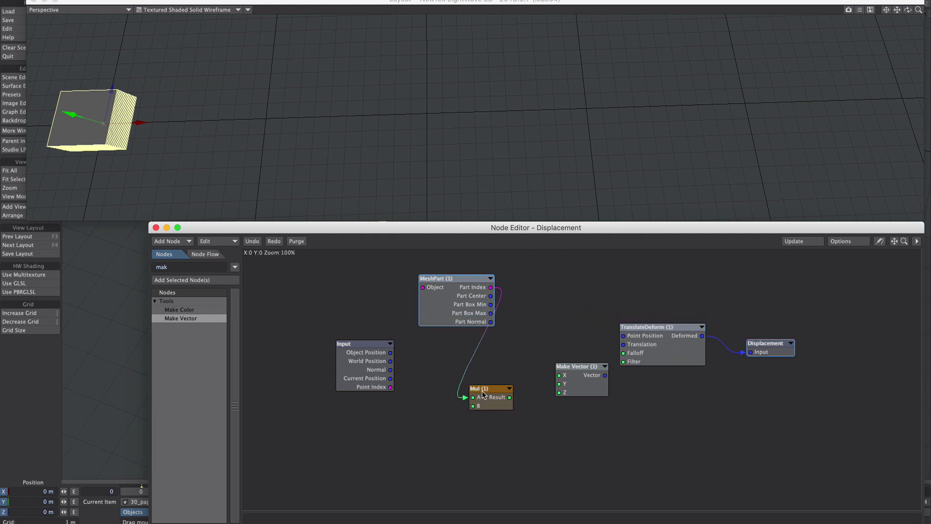
double_click(577, 383)
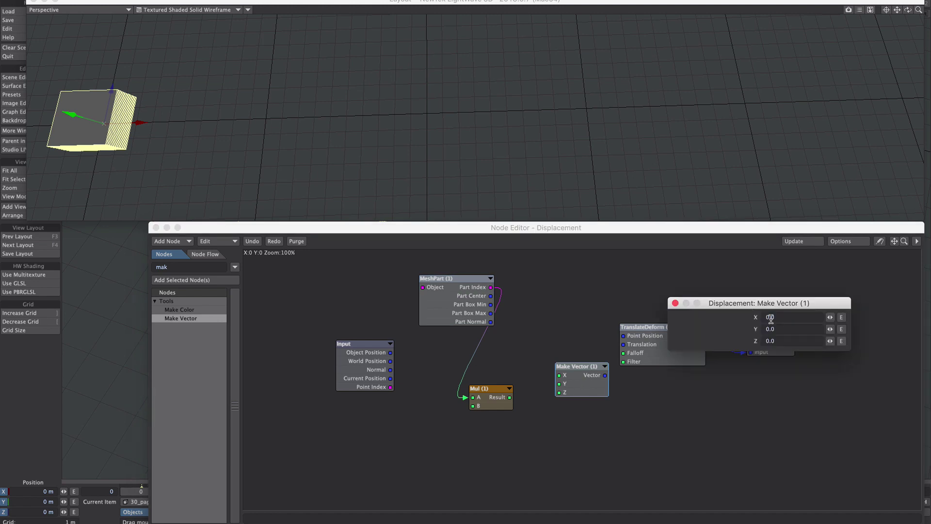
click(675, 303)
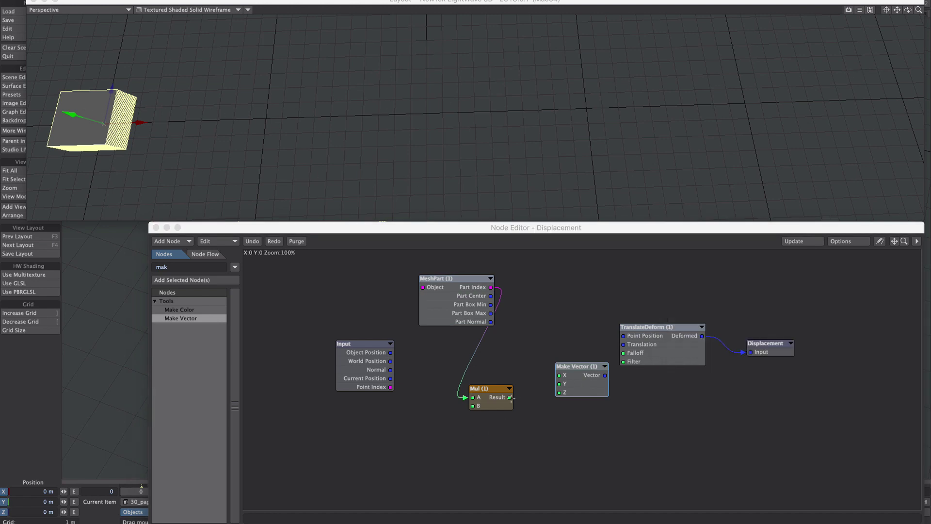
drag(510, 397, 559, 374)
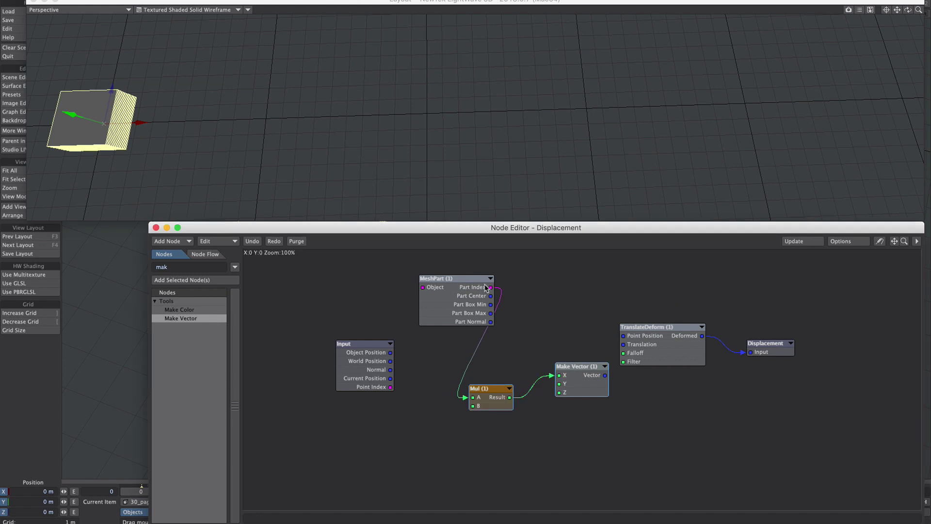
Set B of the Mul node to 3.0 and connect the Make Vector output to TranslateDeform's Translation.
double_click(494, 405)
drag(788, 337, 746, 337)
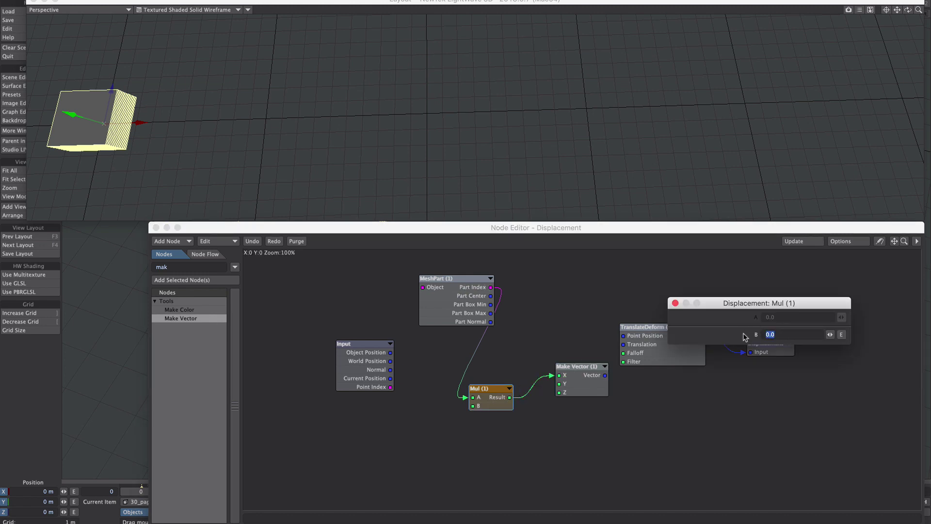
text(3)
key(Return)
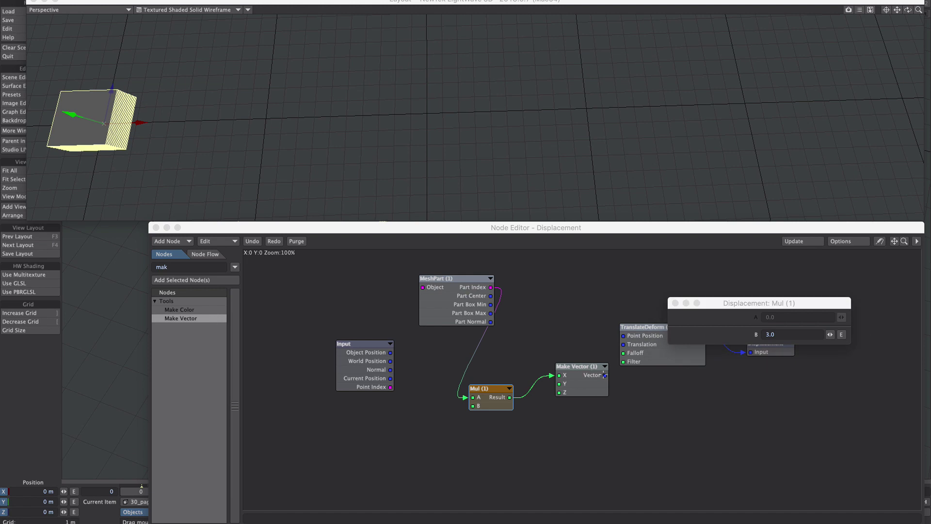
click(675, 303)
drag(605, 375, 631, 345)
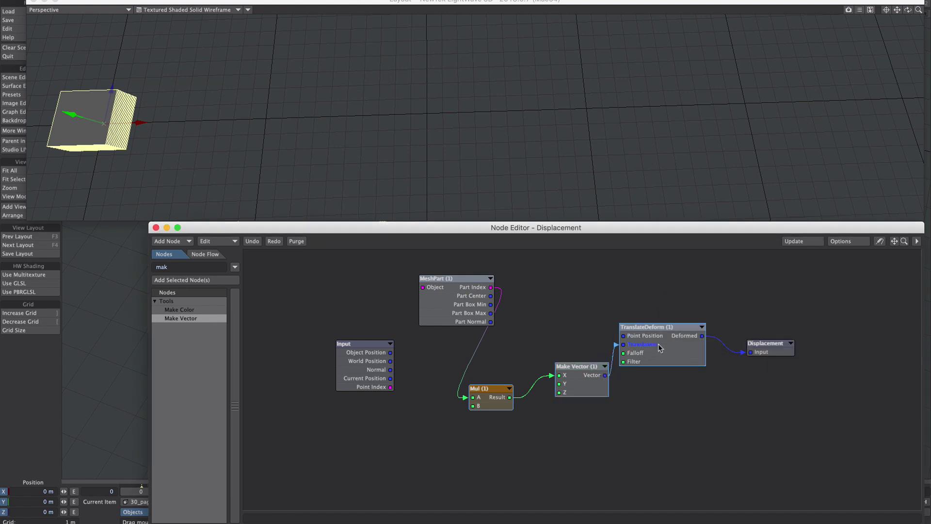
Increase the page spacing by setting B of the Mul node to 4.0, and close the displacement node editor.
double_click(484, 393)
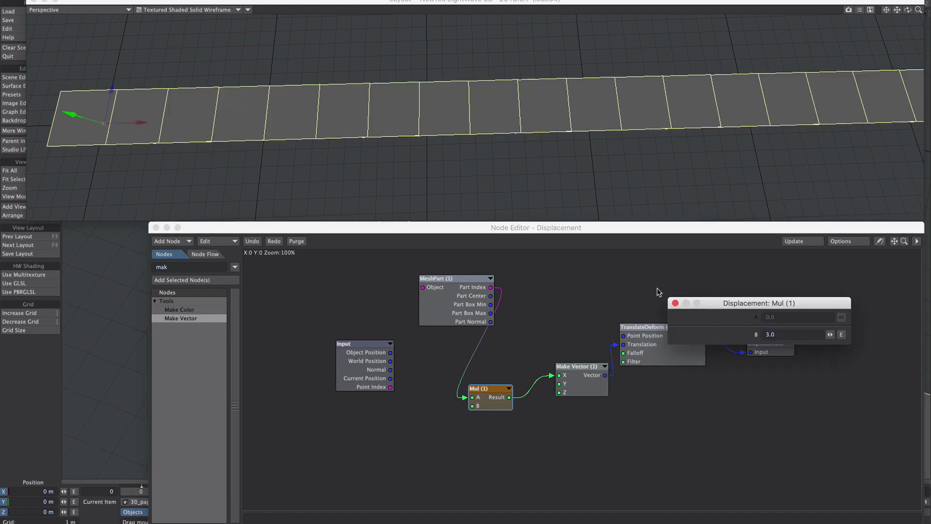
click(780, 334)
text(4)
key(Return)
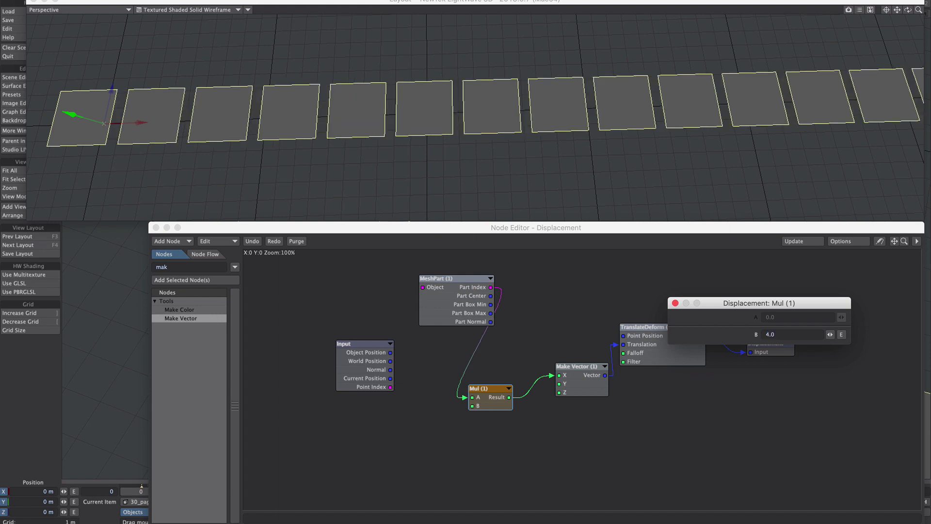
scroll(638, 93, down, 3)
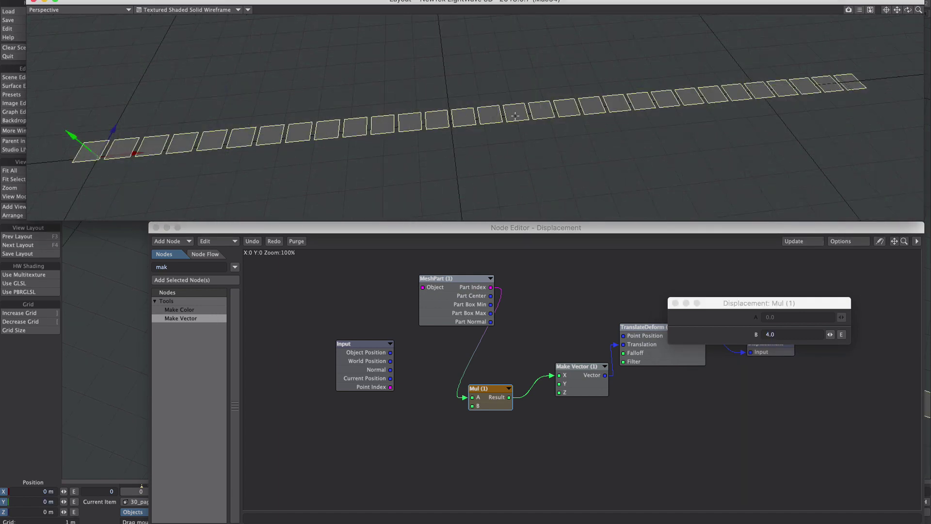
click(675, 303)
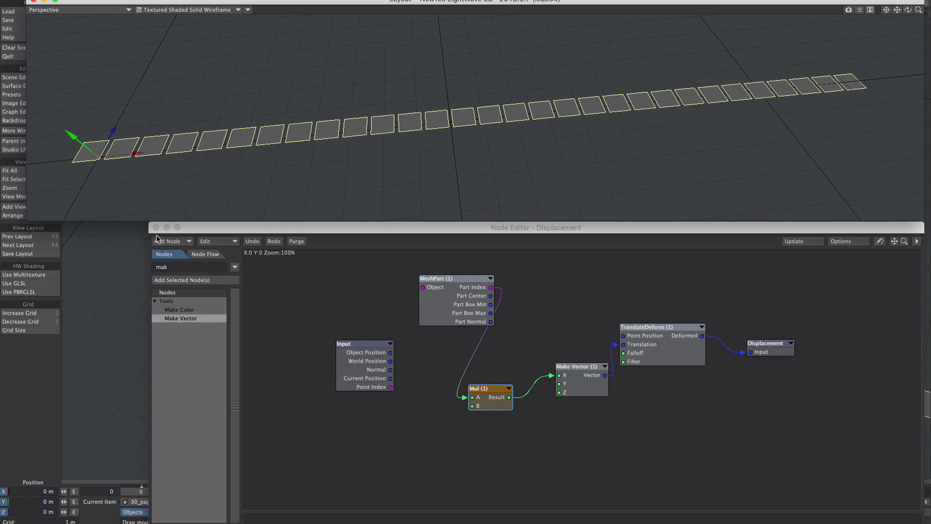
click(156, 228)
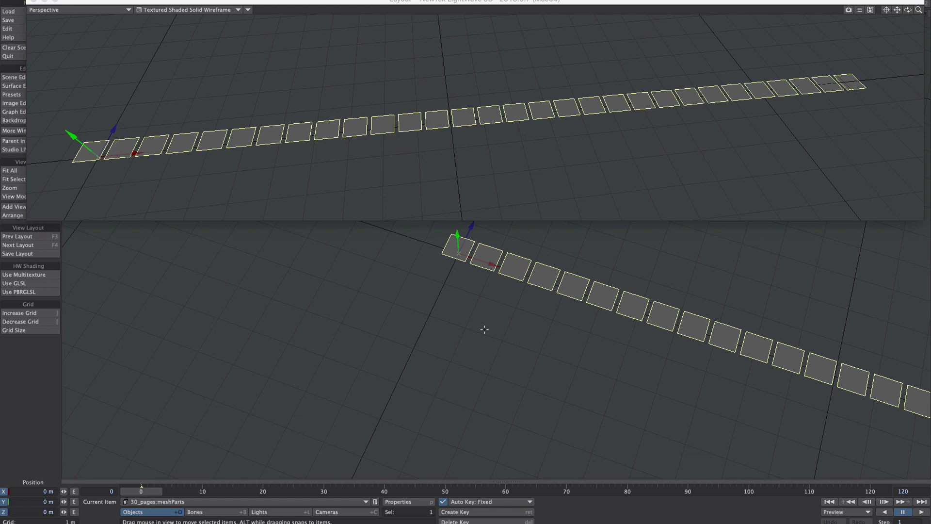
Open the node graph of the 30_pages Default surface and make room beside the Principled BSDF node.
key(F5)
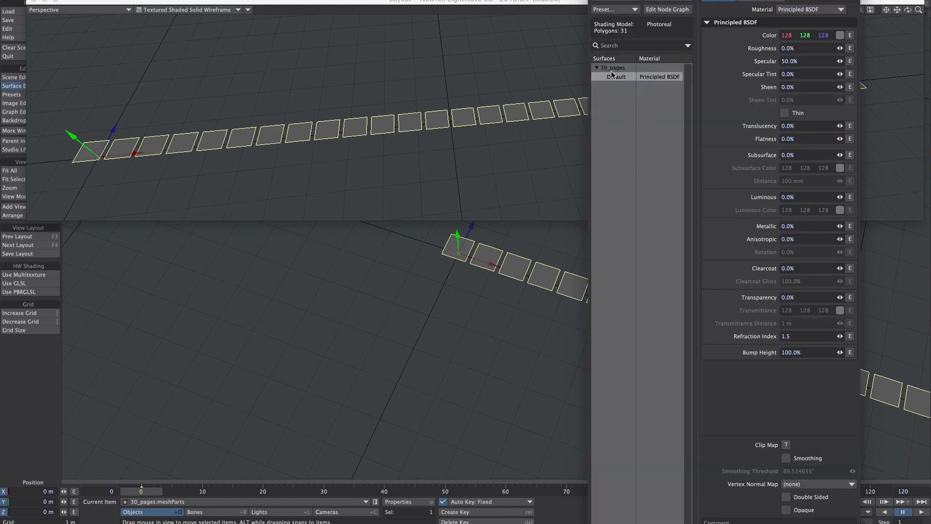
click(658, 12)
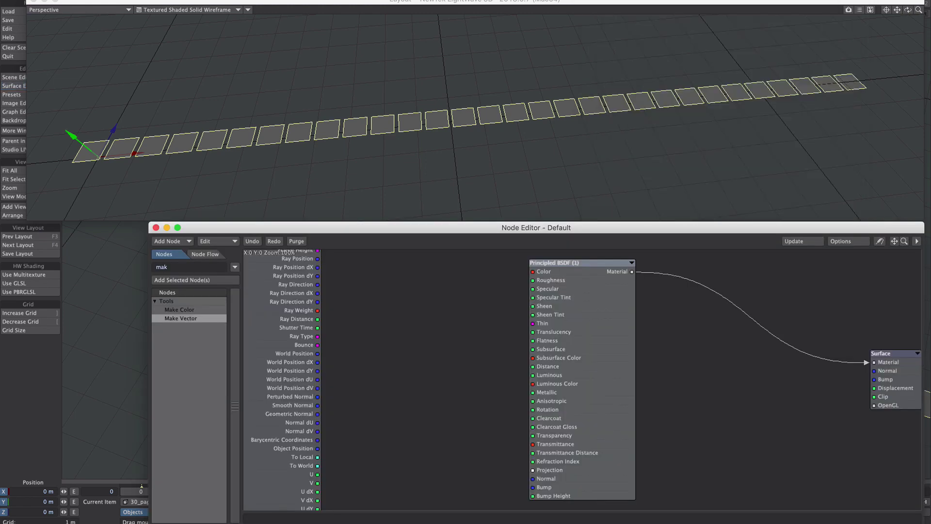
drag(650, 228, 506, 222)
drag(469, 338, 592, 416)
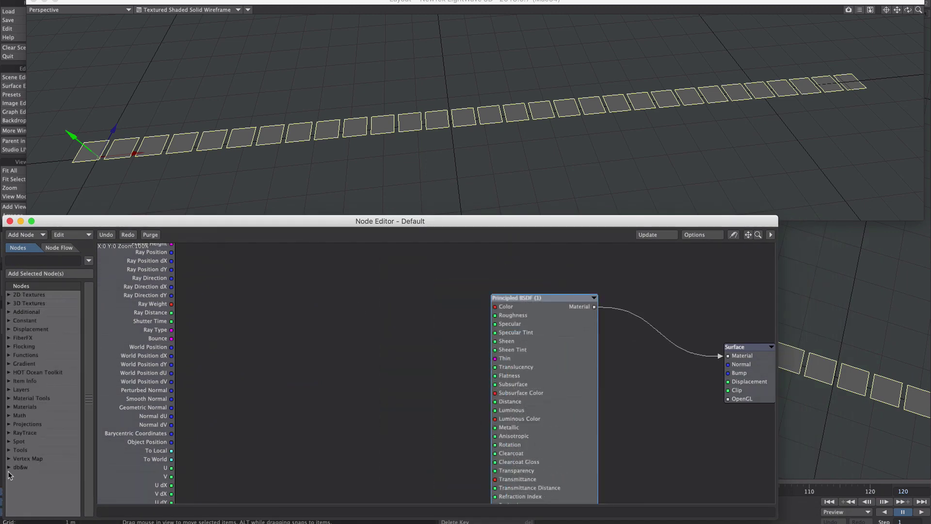
Add a Multi-Image Sampler node from the db&w 2D Textures and place it between Input and Principled BSDF.
click(9, 467)
click(15, 475)
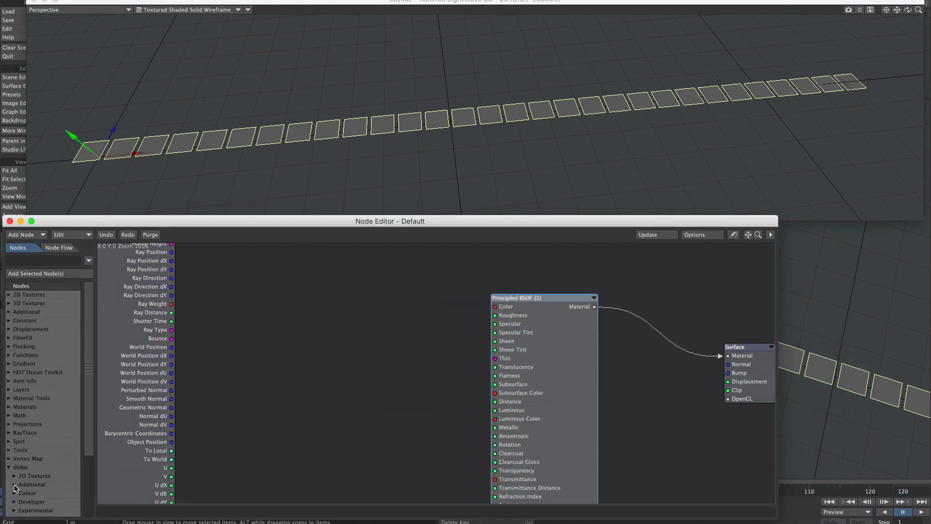
scroll(88, 427, down, 3)
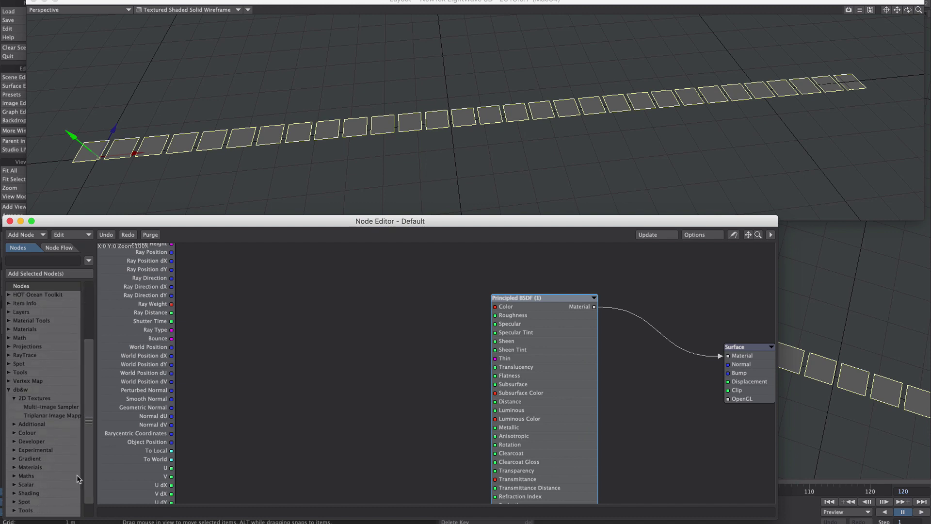
double_click(47, 408)
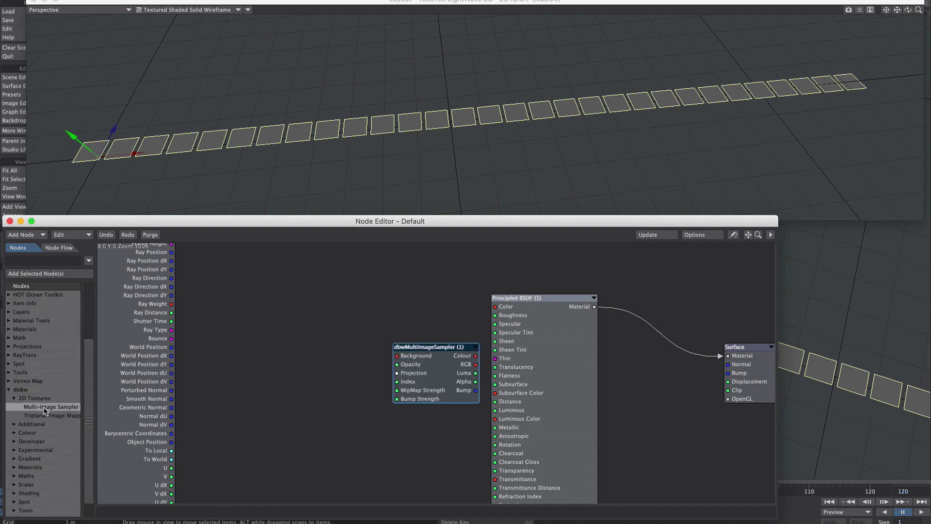
drag(425, 378, 359, 381)
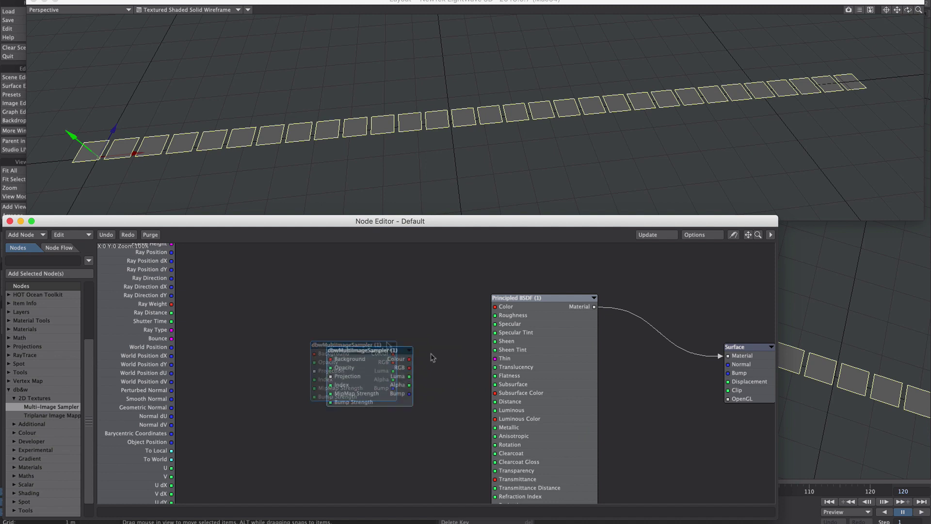
Connect the Multi-Image Sampler's Colour output to the Principled BSDF Color input and switch the Perspective view to VPR.
drag(410, 361, 524, 309)
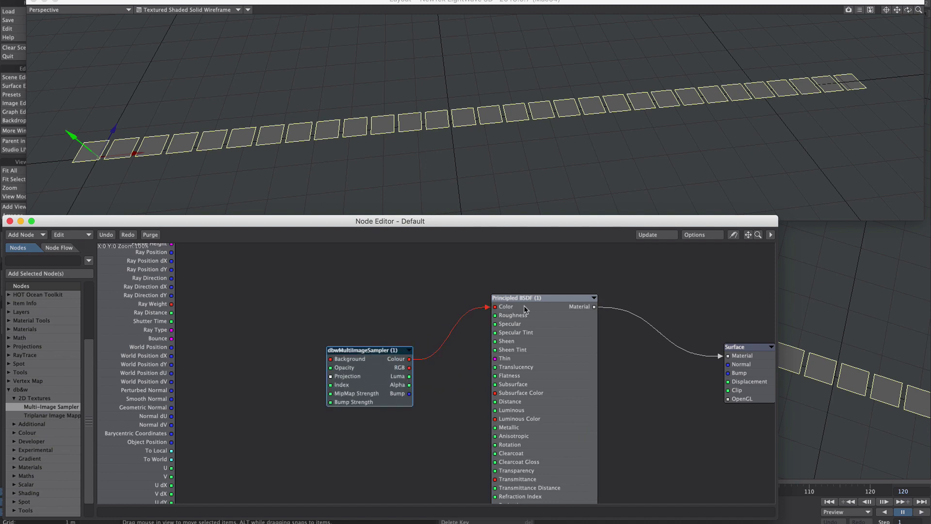
click(376, 197)
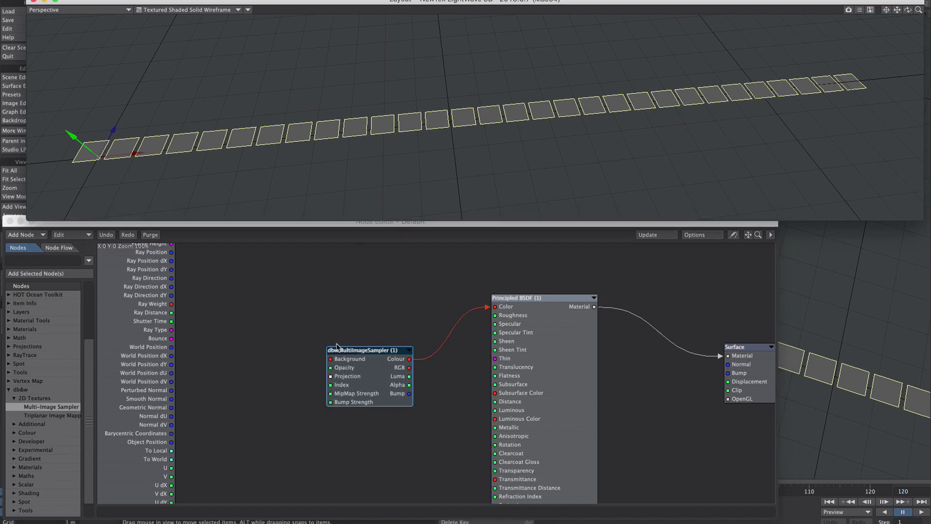
click(160, 10)
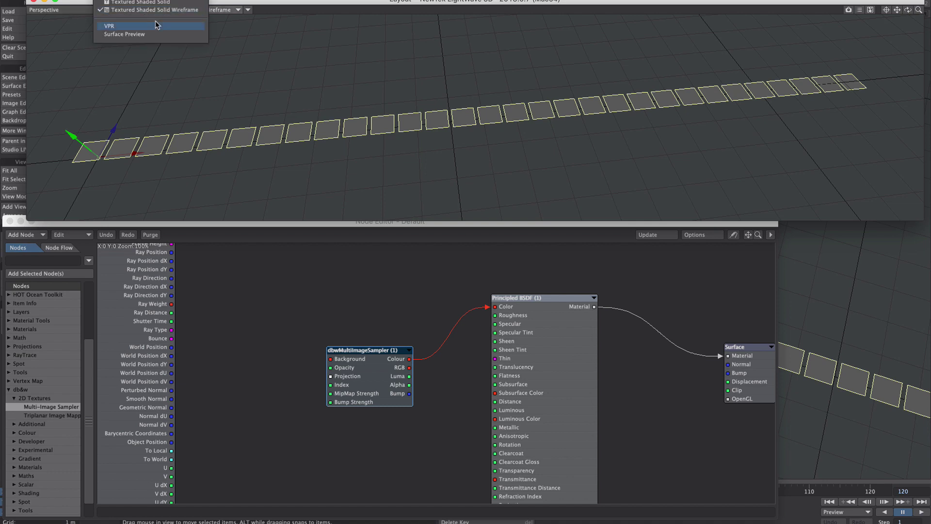
click(155, 21)
click(380, 379)
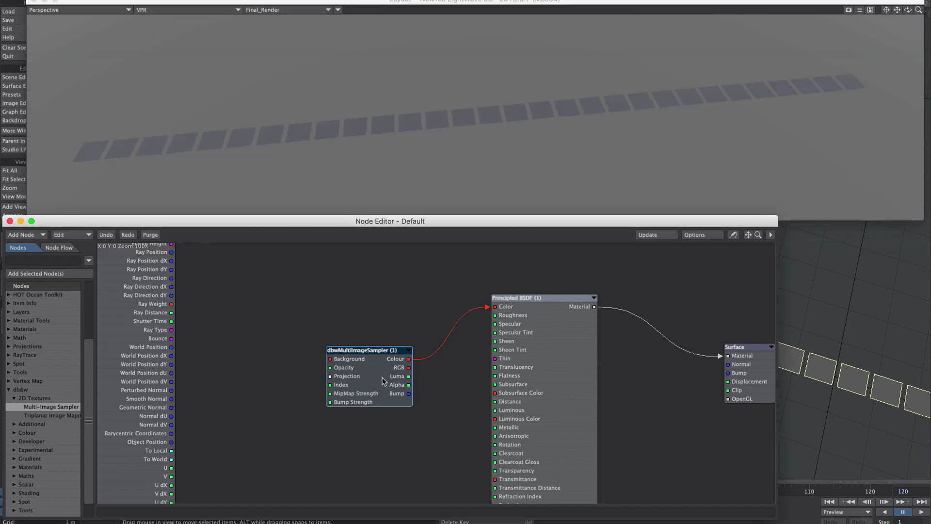
Load the images 01.png to 30.png from the Pages_sq folder into the Multi-Image Sampler, leaving out numbers.psd, and close its settings.
double_click(369, 371)
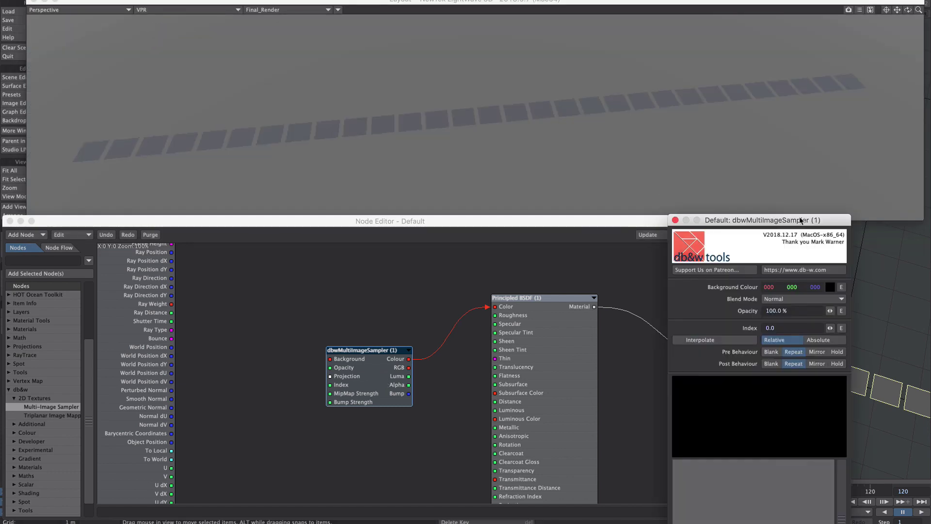
drag(785, 222, 790, 38)
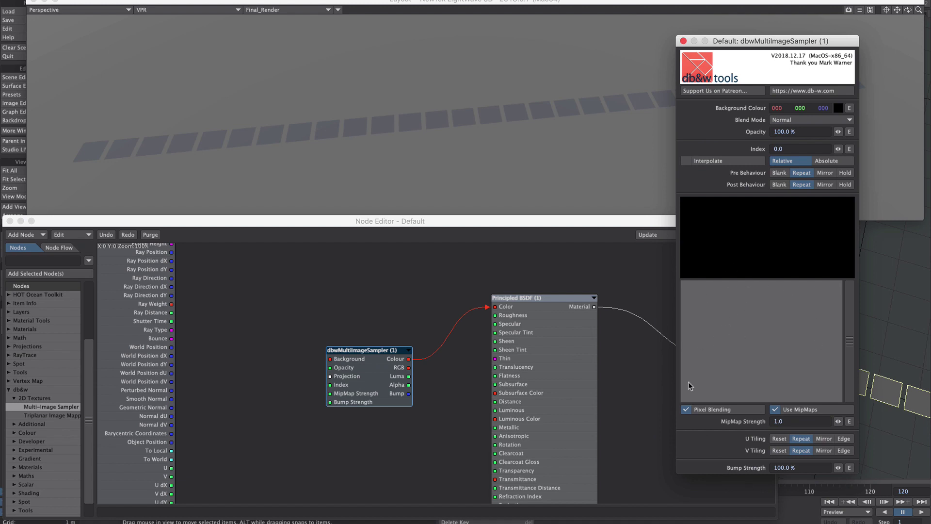
right_click(709, 313)
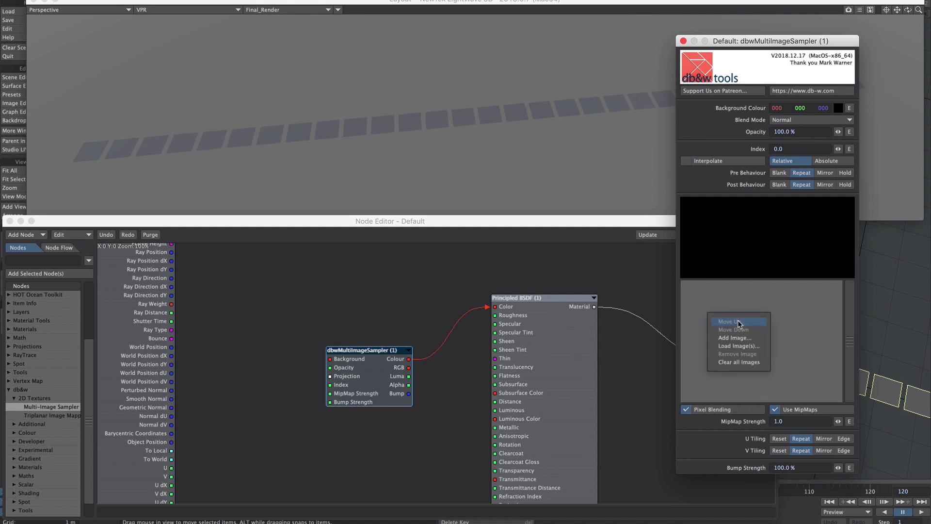
click(757, 348)
click(216, 66)
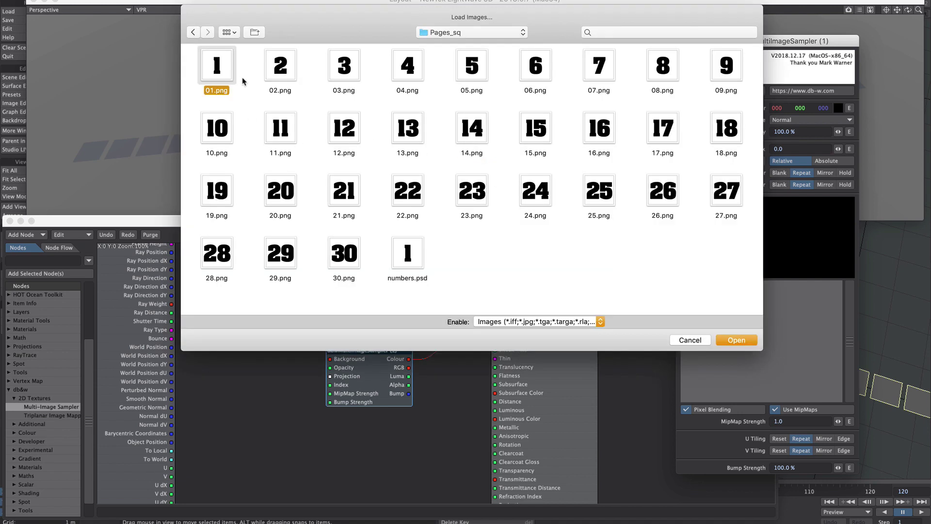
super+click(338, 260)
drag(480, 289, 753, 276)
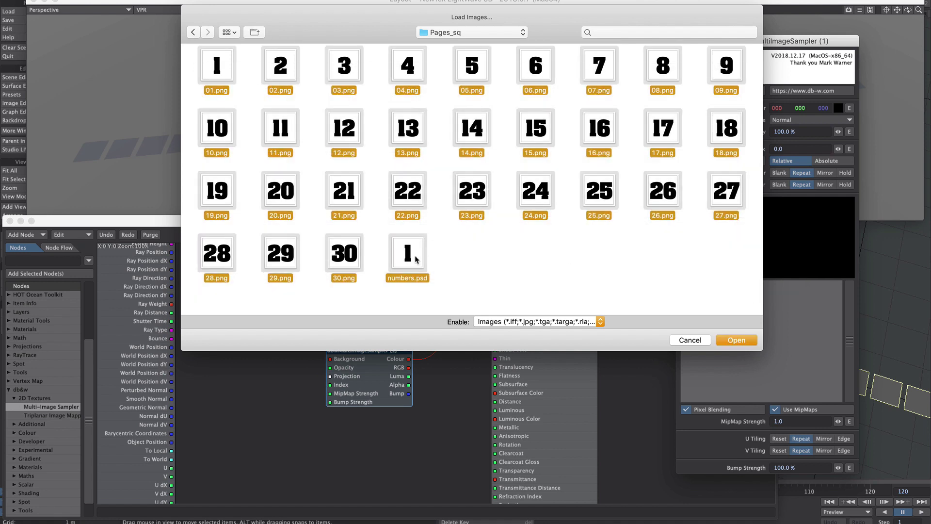
super+click(416, 259)
click(736, 340)
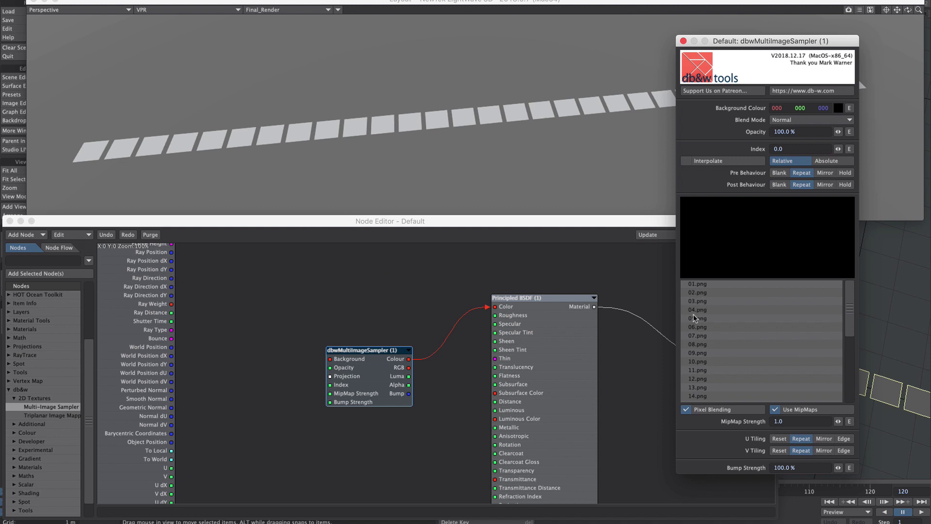
drag(848, 319, 848, 385)
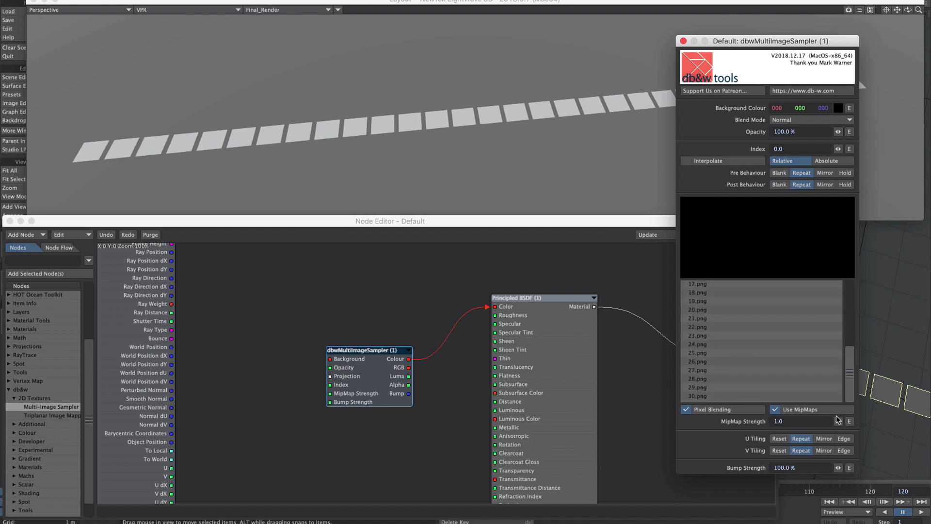
click(683, 41)
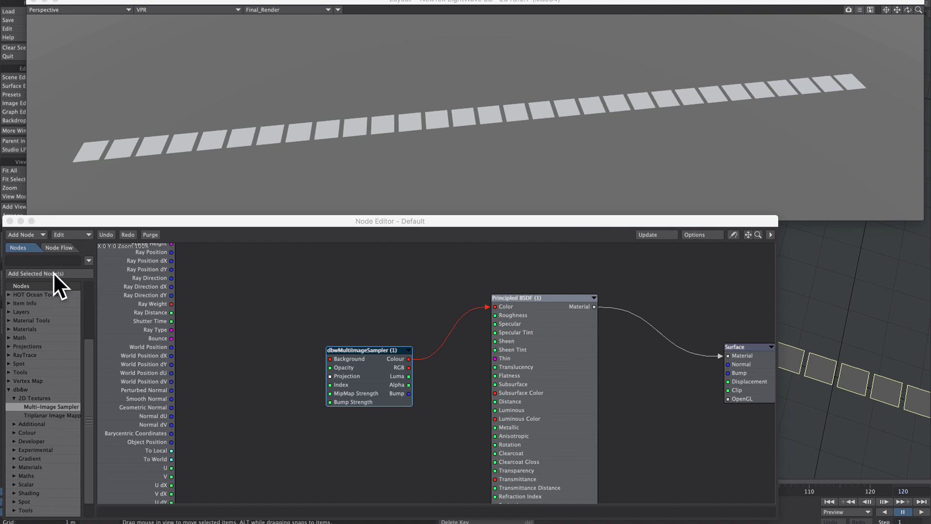
Add a Planar projection node and connect its Projection output to the Multi-Image Sampler's Projection input.
click(42, 261)
click(8, 390)
click(9, 424)
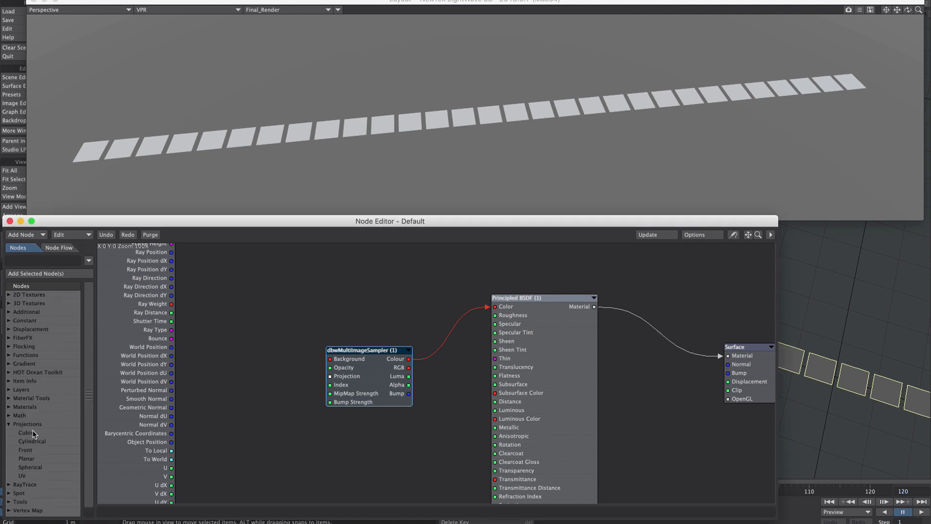
drag(26, 458, 259, 338)
drag(296, 307, 345, 376)
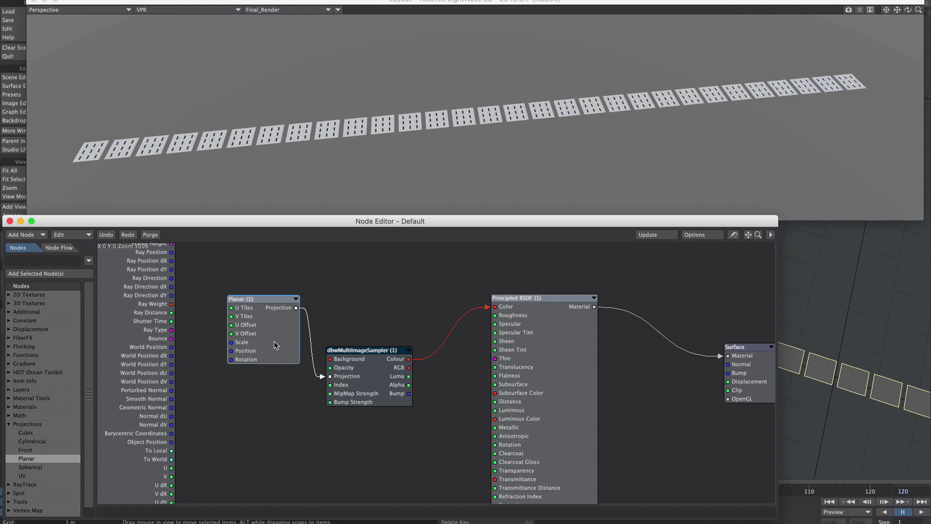
Apply Automatic Sizing to the Planar projection so that one image fits each page, and close its settings.
double_click(274, 342)
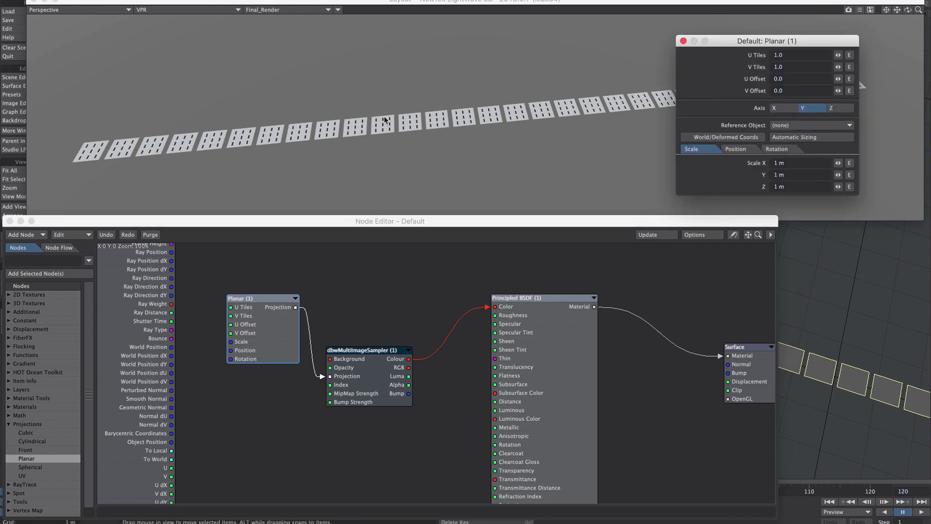
click(497, 118)
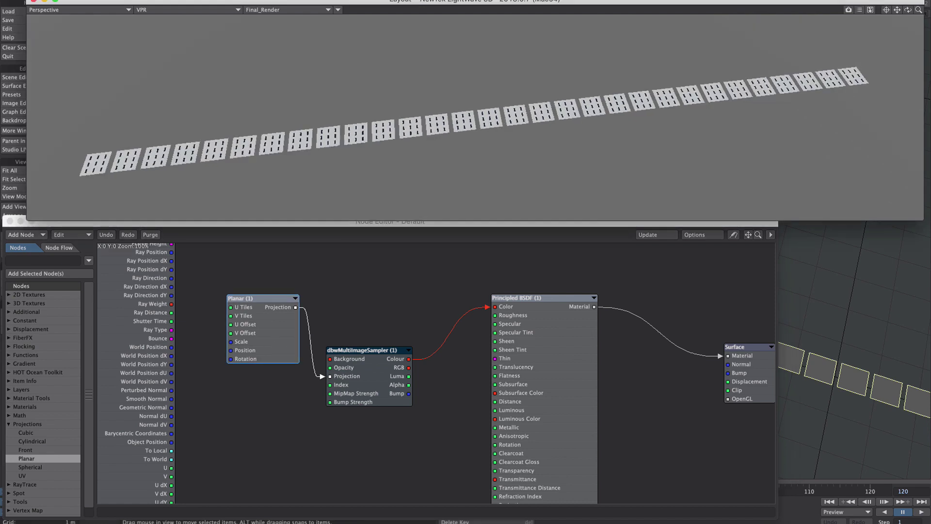
click(289, 329)
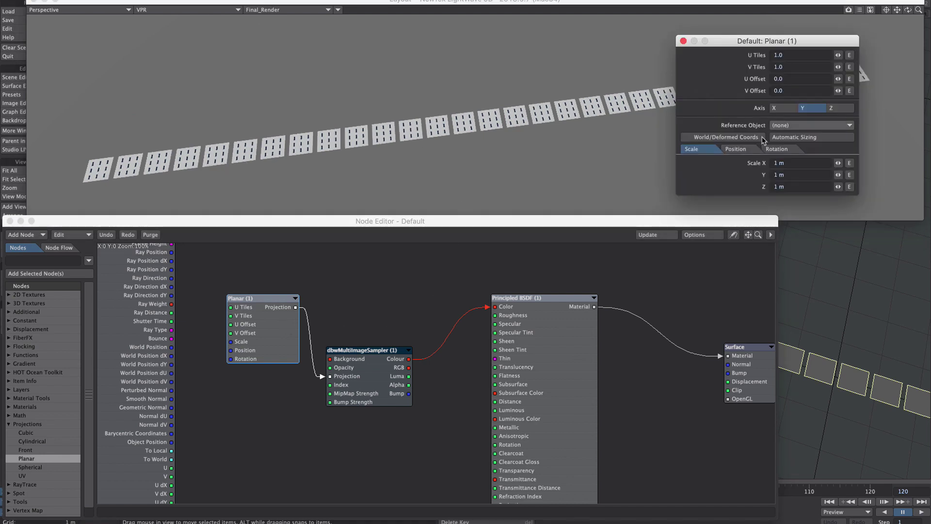
click(786, 138)
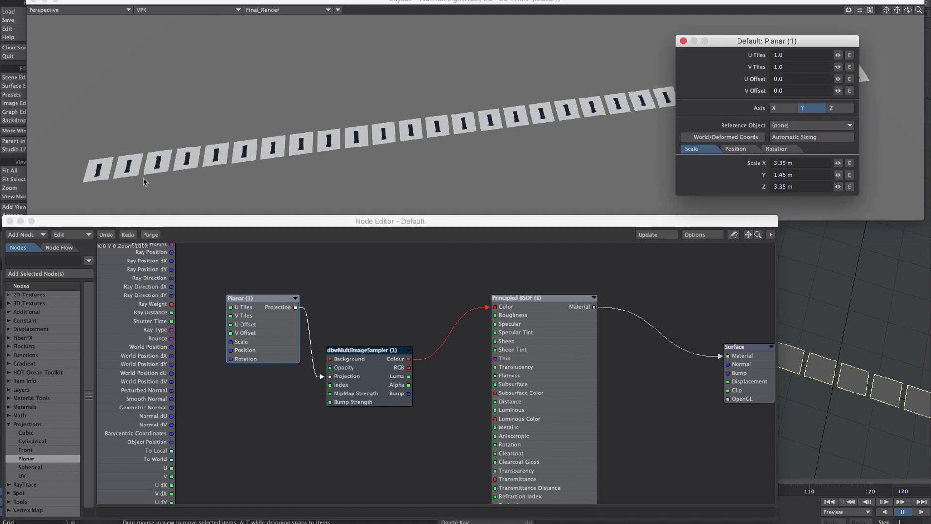
click(684, 42)
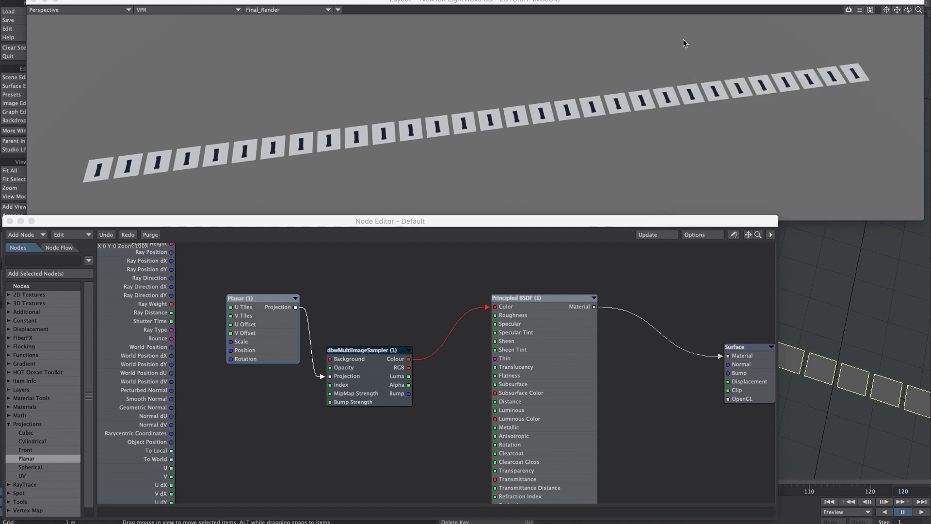
Add a Mesh Part node and connect its Part Index output to the Multi-Image Sampler's Index input.
click(22, 261)
text(mesh)
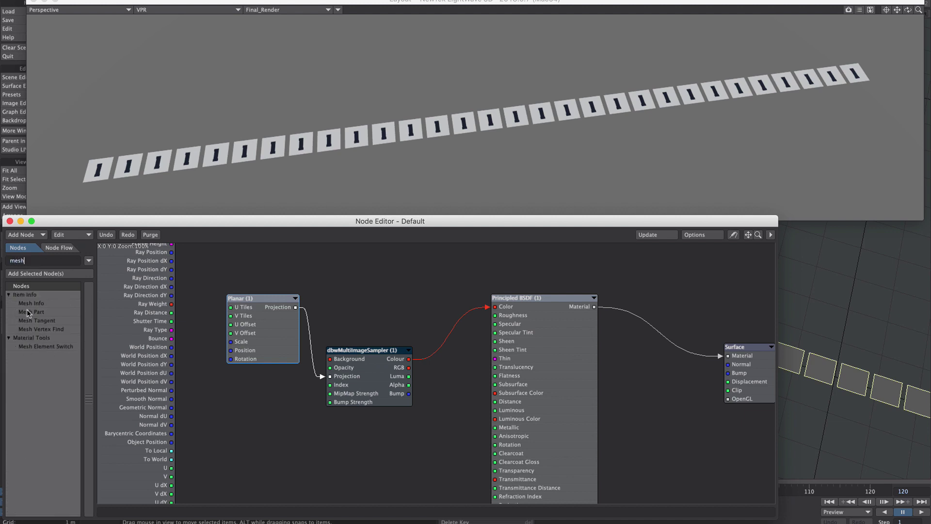
double_click(56, 311)
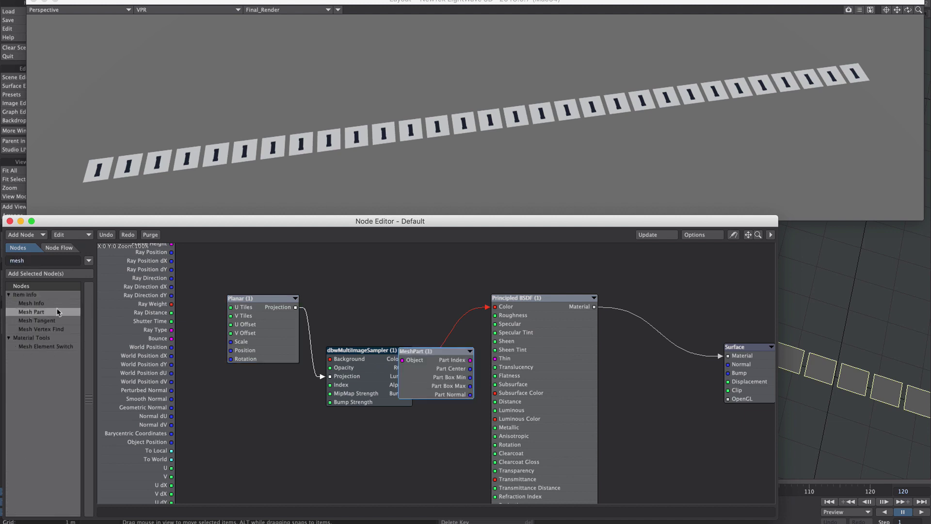
drag(442, 370, 370, 385)
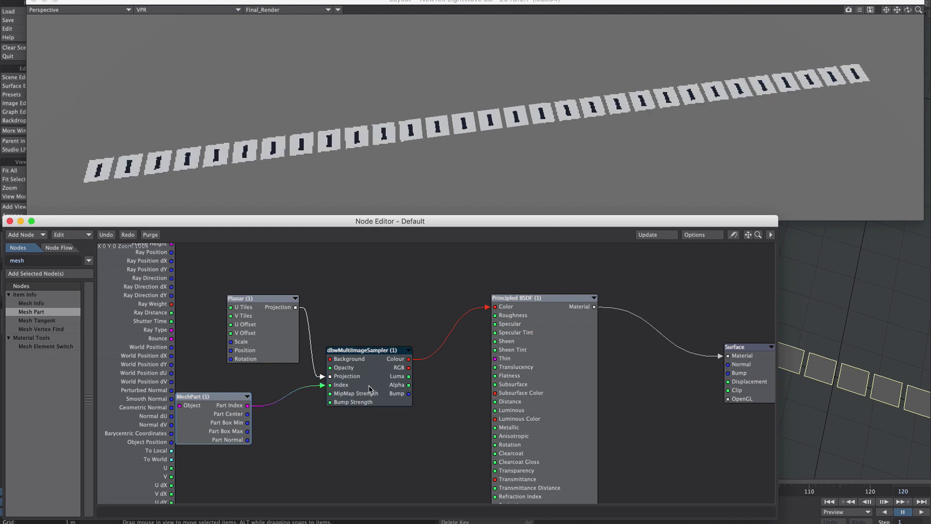
click(130, 178)
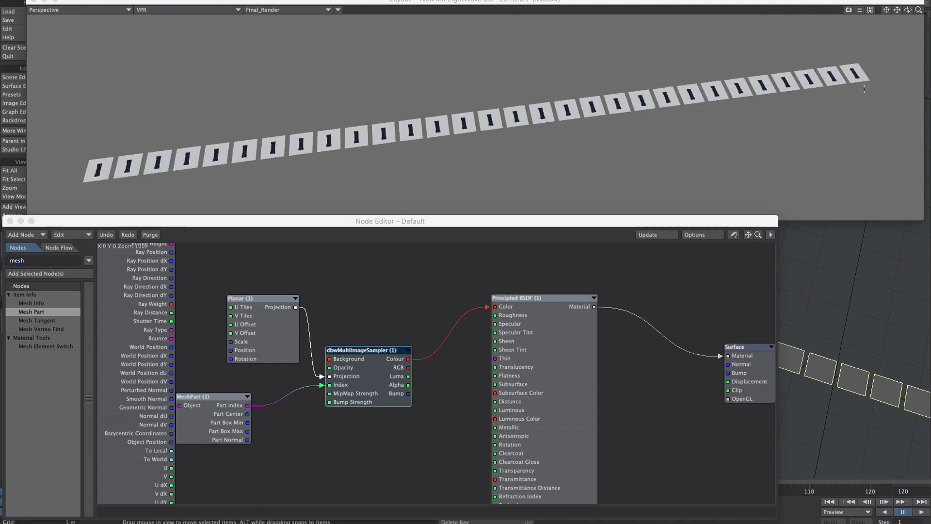
Set the Multi-Image Sampler's index mode to Absolute and close its settings.
double_click(355, 384)
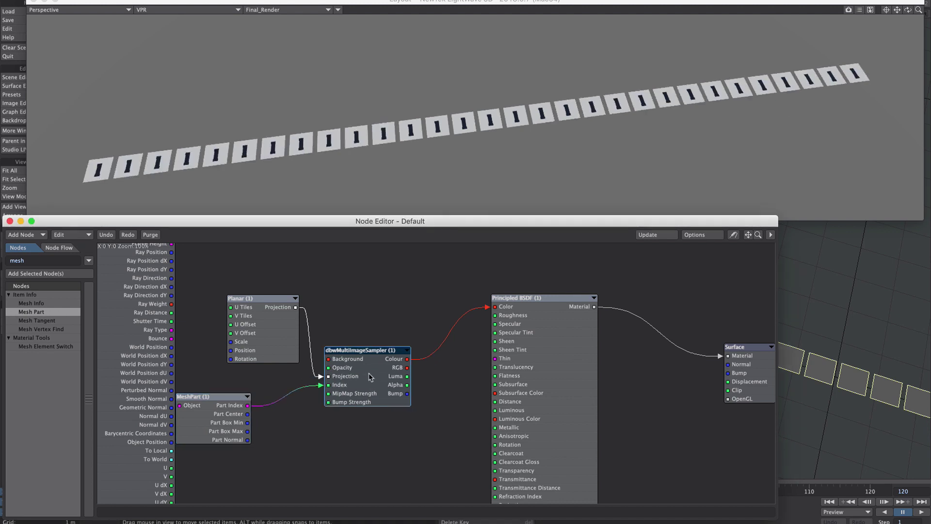
click(775, 162)
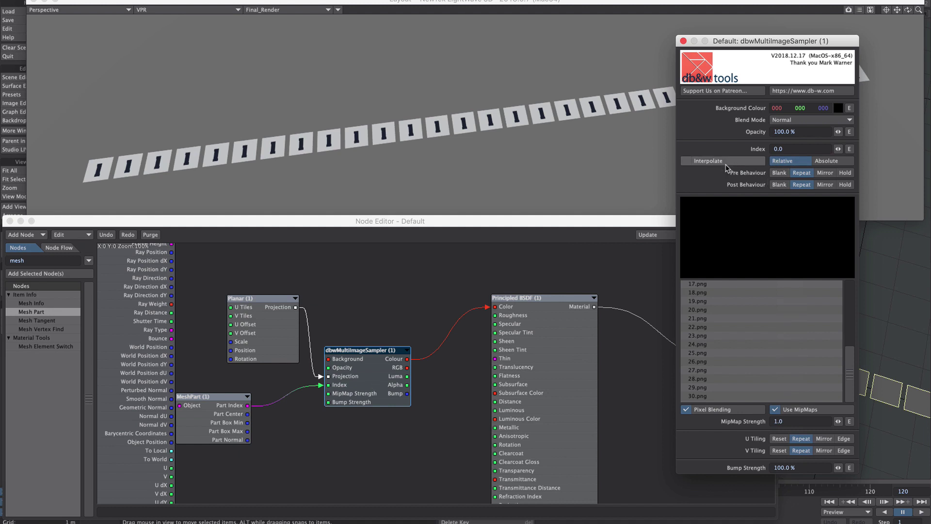
click(832, 165)
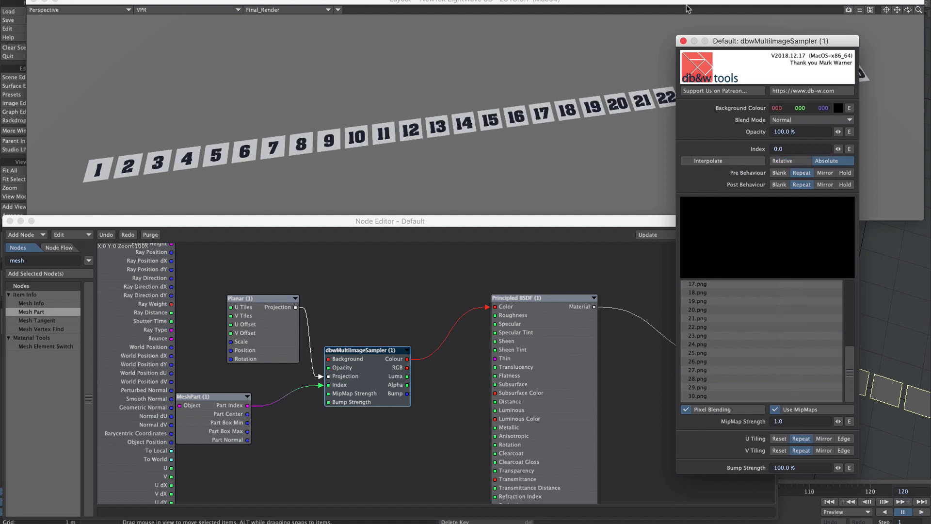
click(683, 41)
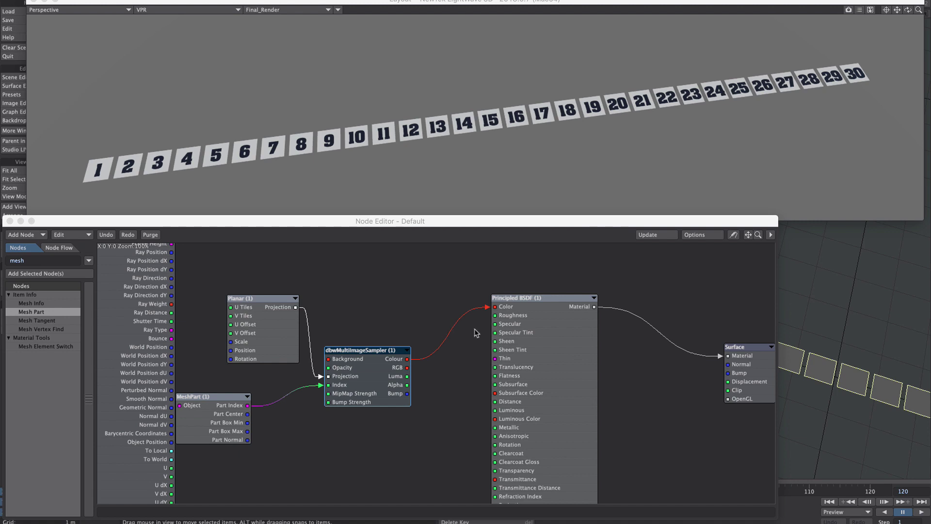
Disconnect the sampler from the Principled BSDF Color input and return the Perspective view to Textured Shaded Solid Wireframe.
drag(488, 307, 465, 321)
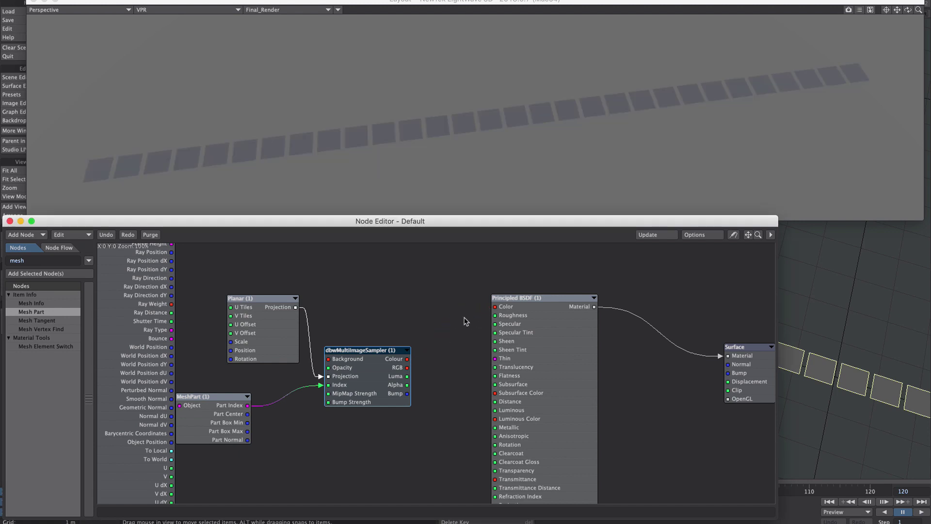
click(154, 10)
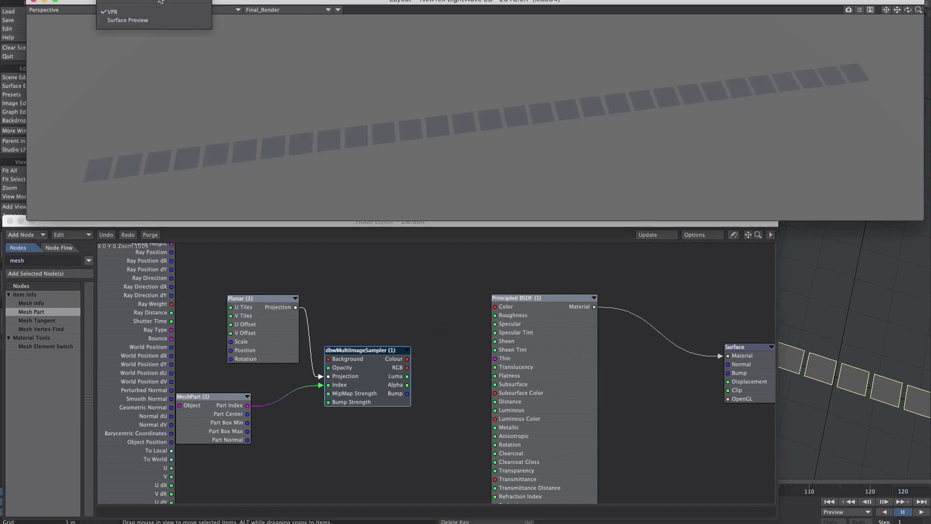
click(160, 2)
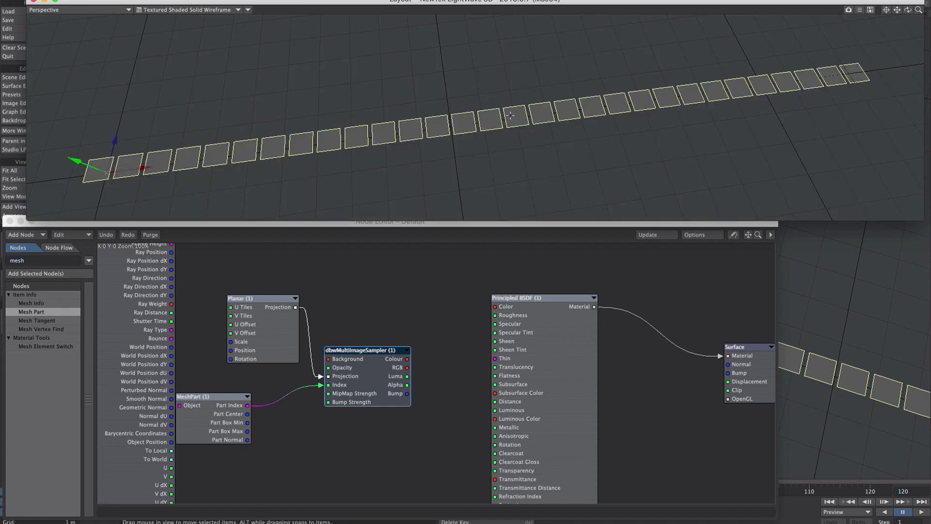
Select the 30_pages:instances item in the Scene Editor and create a Clone Instance of it.
key(ctrl+F1)
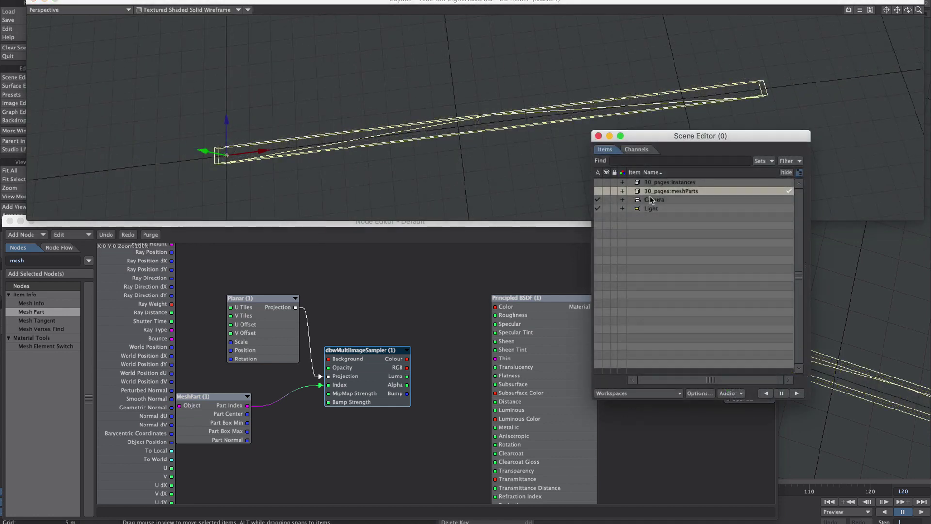
click(680, 182)
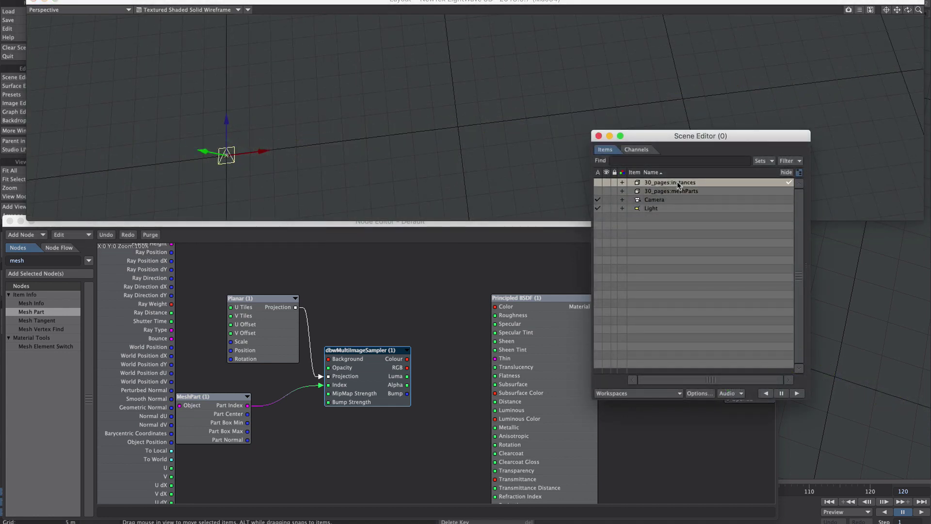
double_click(99, 2)
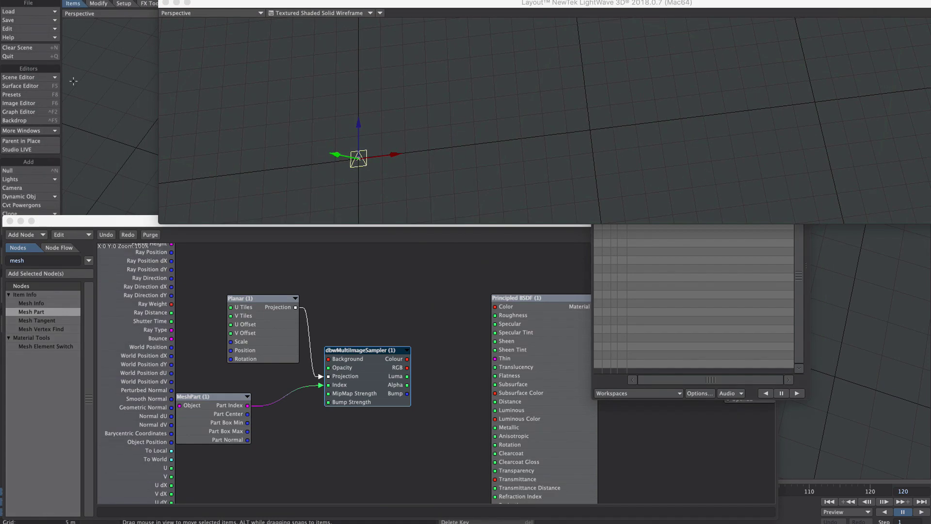
drag(43, 223, 80, 229)
click(22, 218)
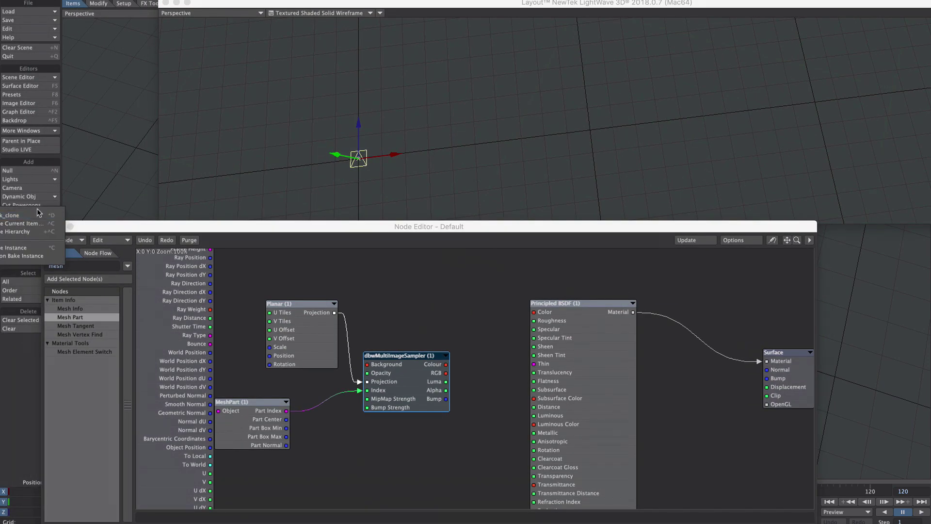
click(48, 214)
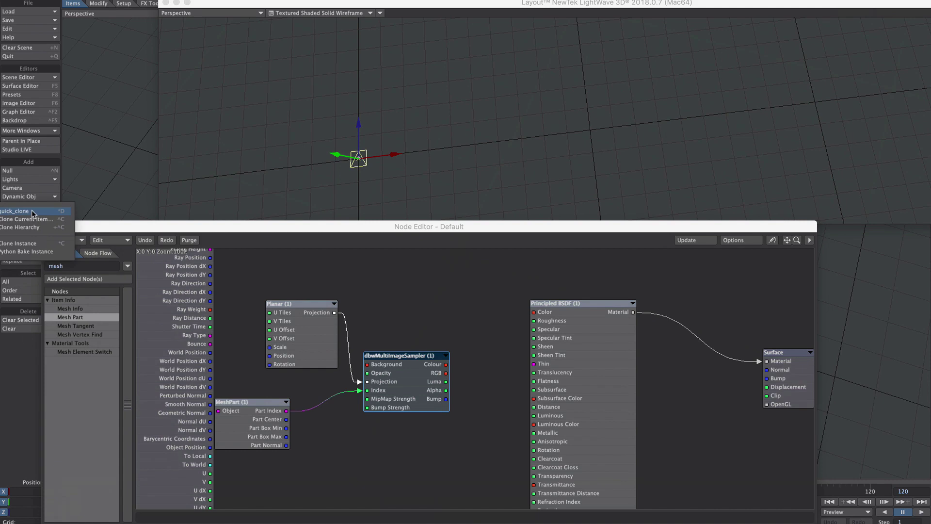
click(43, 243)
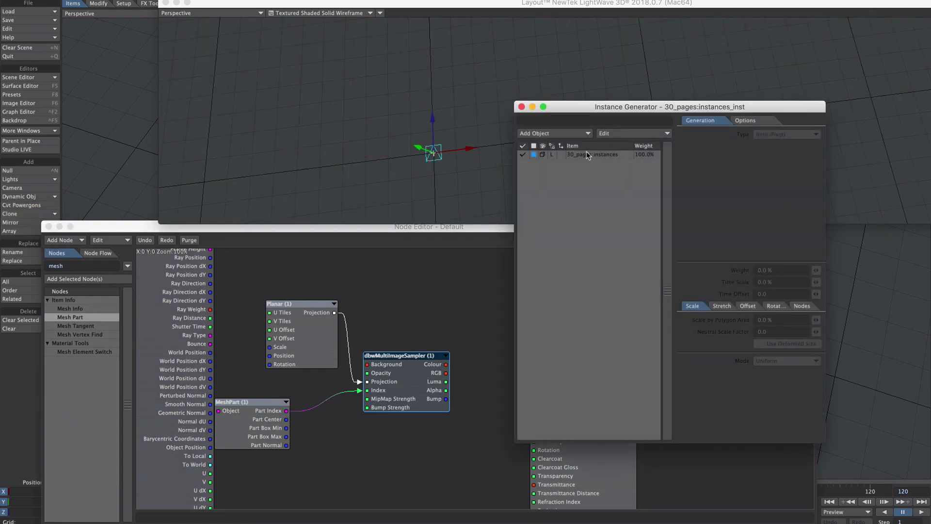
Set the instance generator of 30_pages:instances to a Radial Array with 30 instances.
click(584, 154)
click(786, 134)
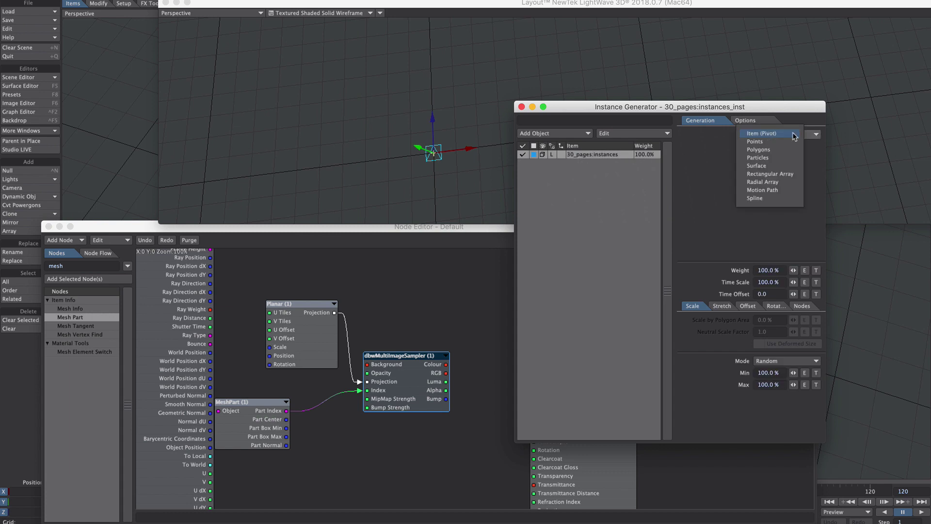
click(783, 182)
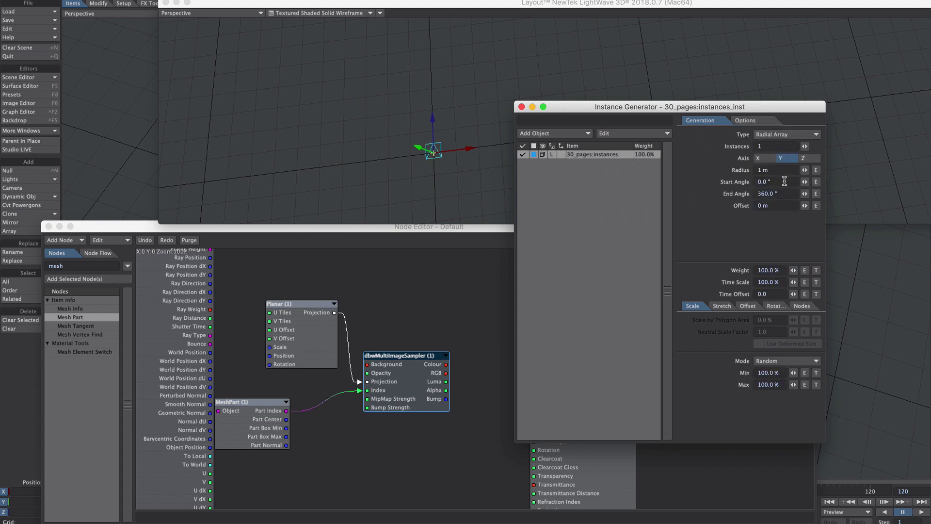
click(771, 146)
text(30)
key(Tab)
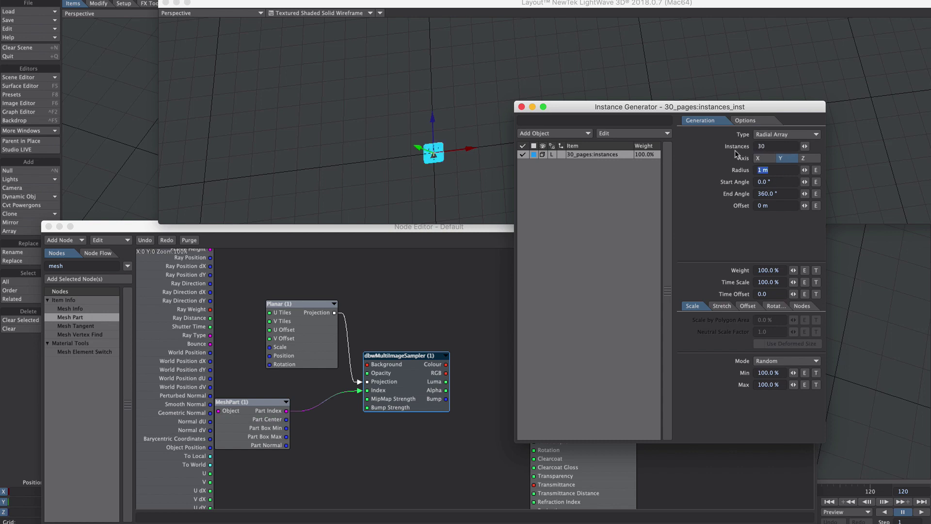
Set the instances' rotation alignment to Rim and widen the radial array to a radius of about 47.8 m.
click(774, 306)
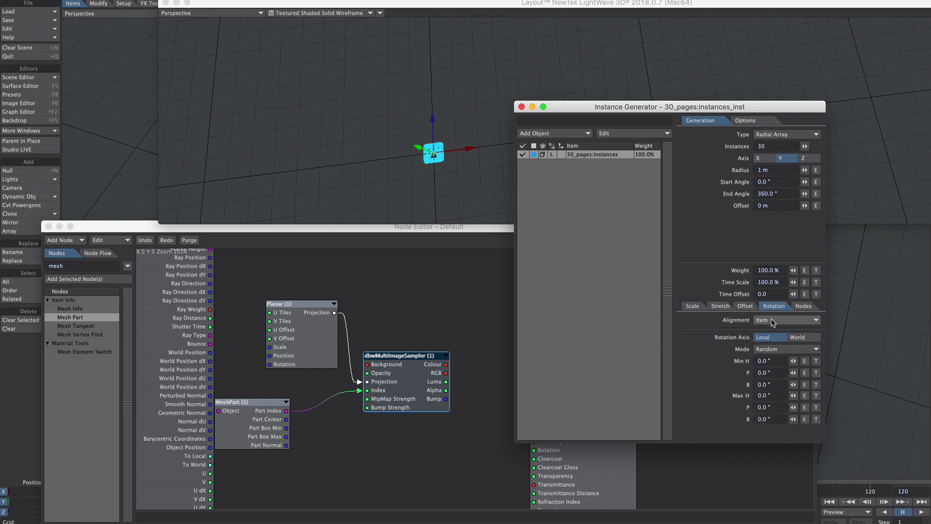
click(773, 321)
click(776, 331)
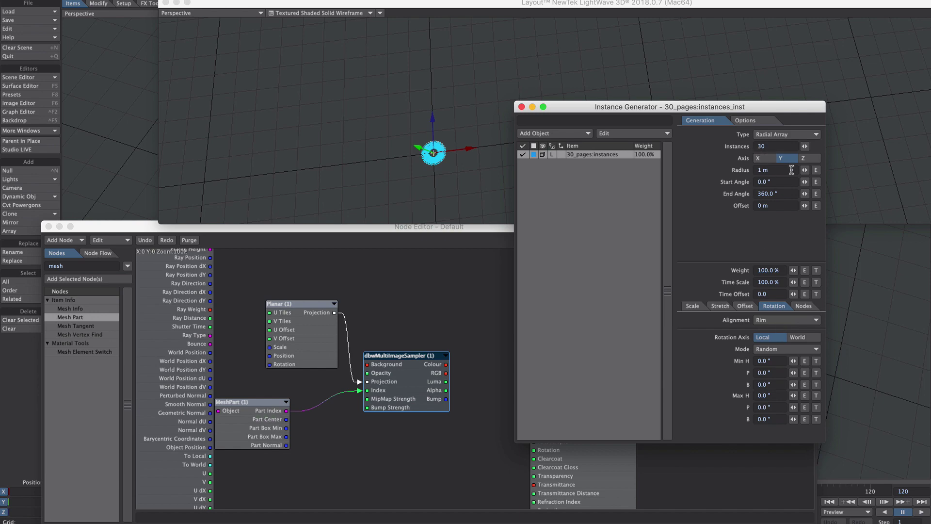
drag(804, 170, 872, 169)
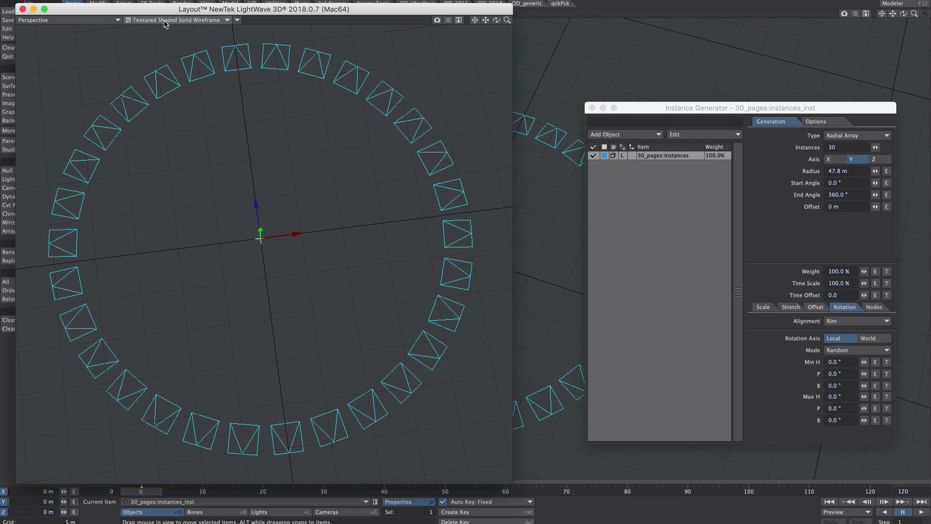
Switch the Perspective view to VPR and open the node graph of the 30_pages Default surface.
click(168, 22)
click(184, 39)
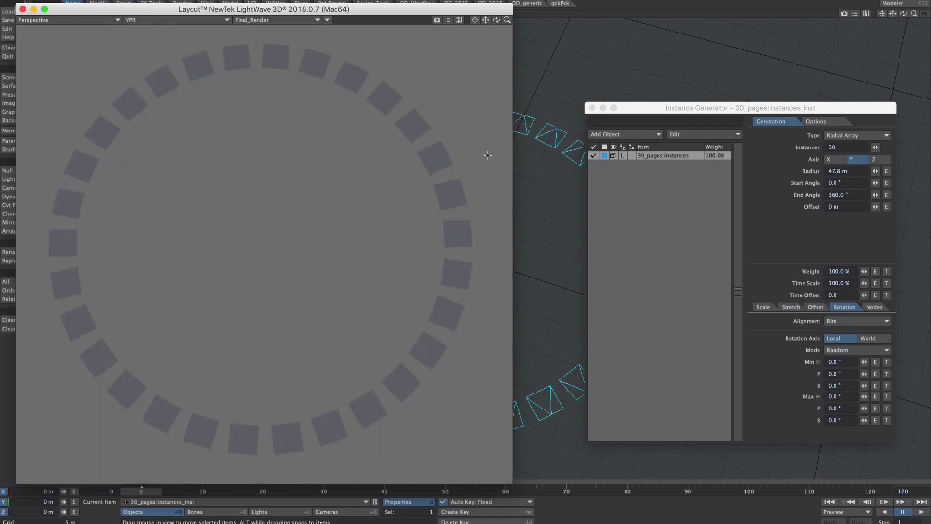
key(F5)
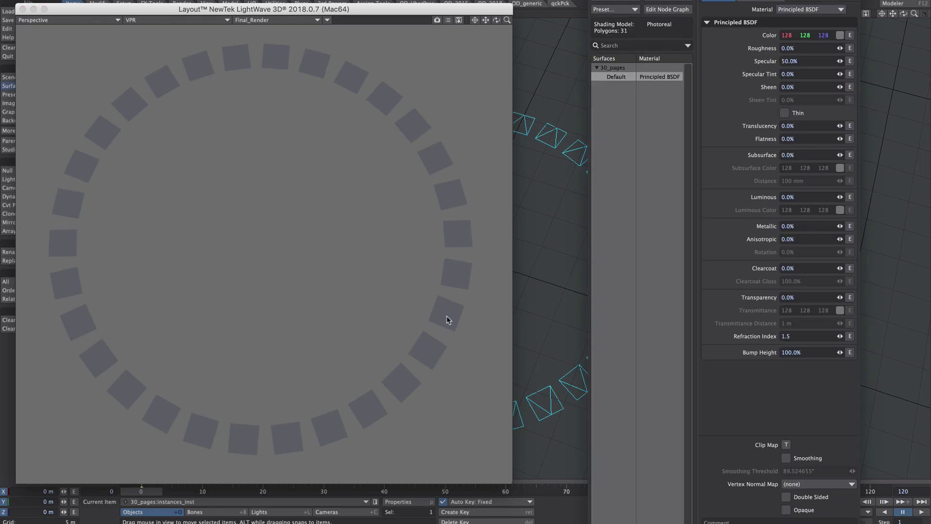
click(665, 11)
drag(659, 226, 721, 44)
Add an Instance Info node and place it below the Mesh Part node.
double_click(504, 44)
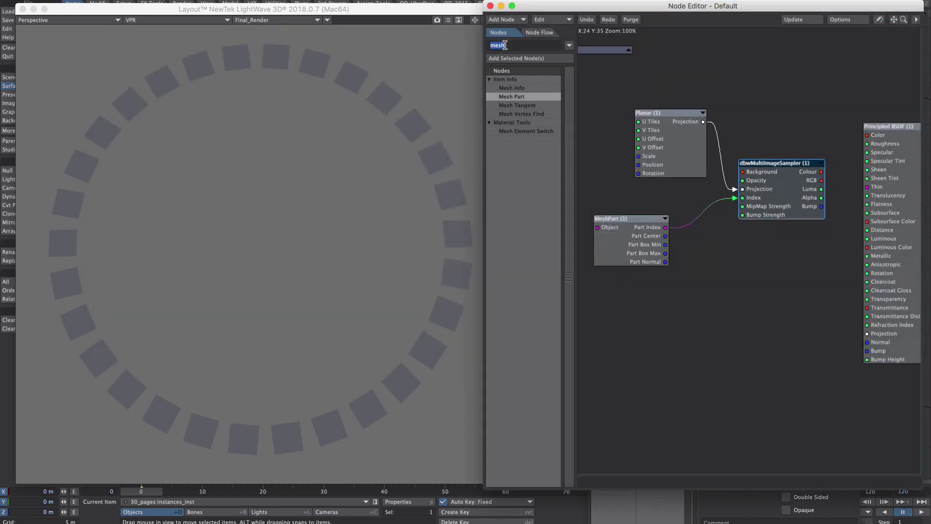
text(inst)
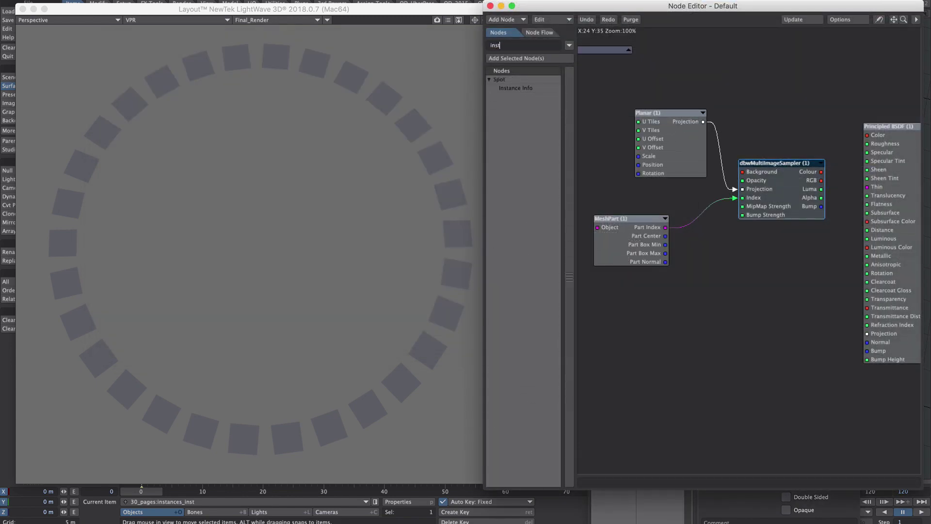
double_click(515, 88)
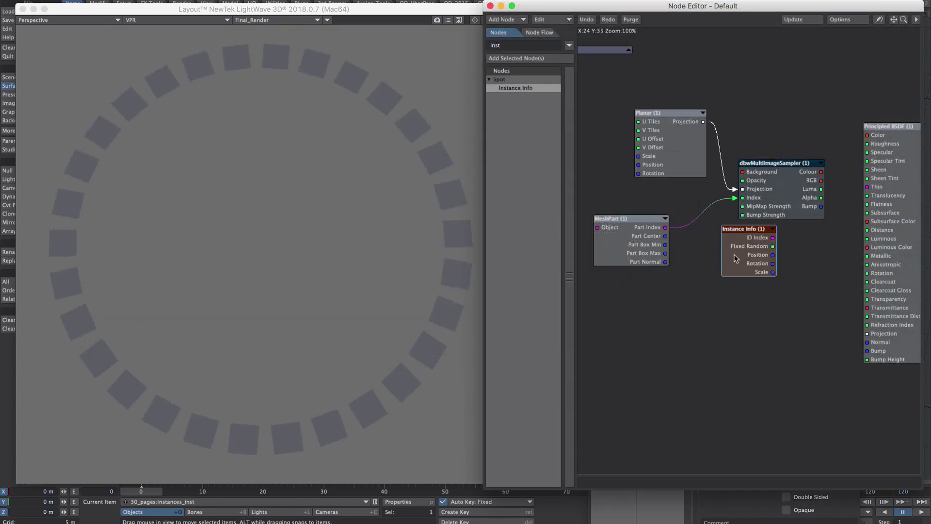
drag(735, 262, 617, 338)
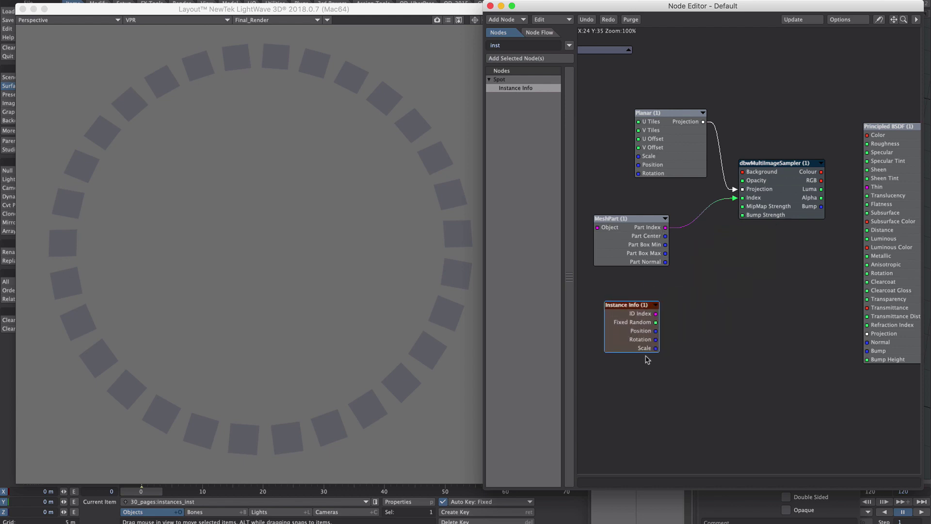
Delete the Mesh Part node, then connect Instance Info's ID Index to the sampler's Index and the sampler's Colour to the Principled BSDF Color.
click(621, 238)
key(Delete)
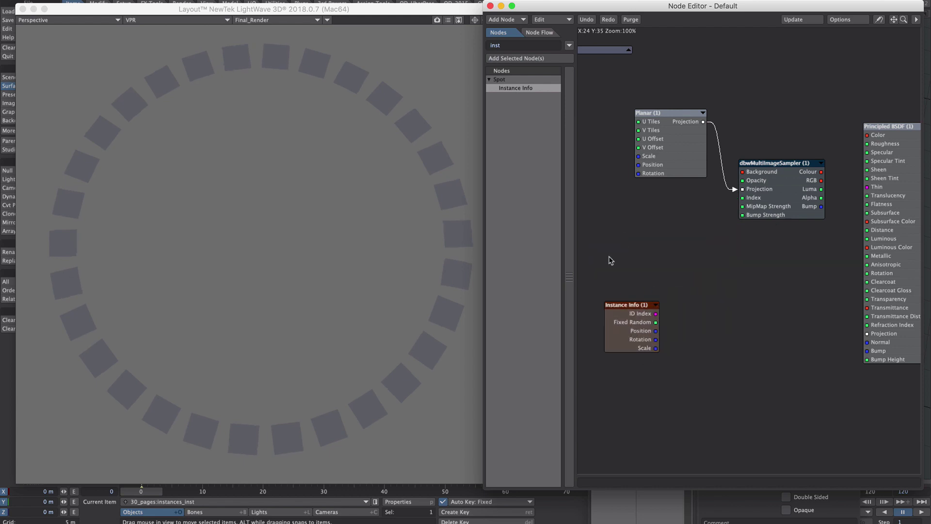
drag(655, 313, 743, 198)
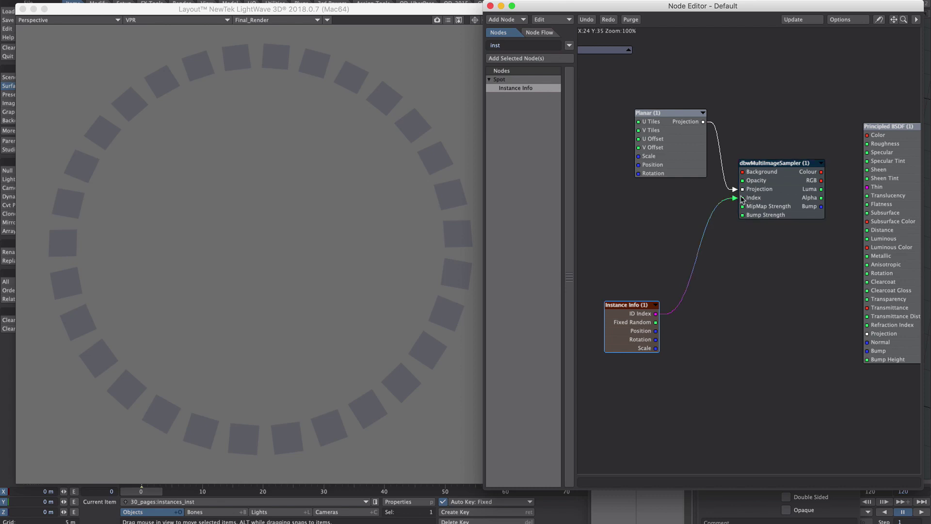
drag(821, 171, 879, 135)
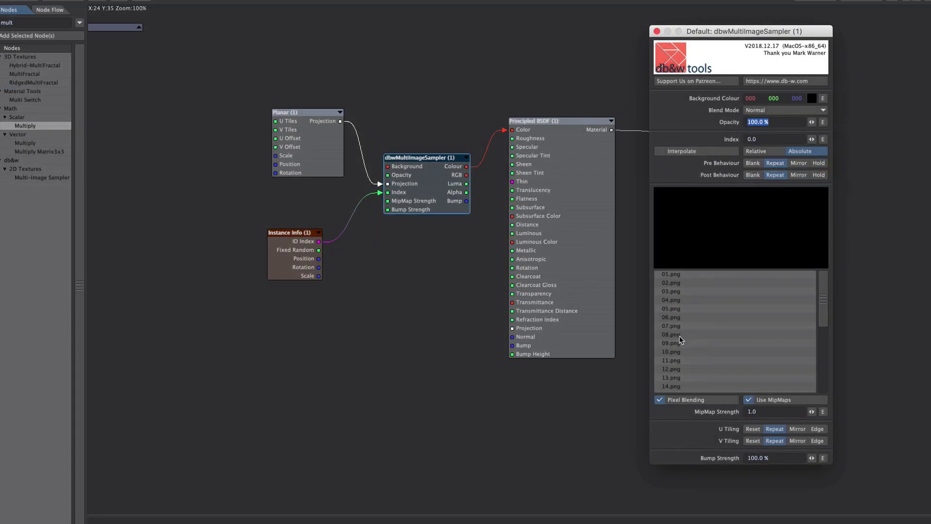
Preview 07.png in the Multi-Image Sampler's settings and move 10.png directly below 12.png in the image list.
click(679, 338)
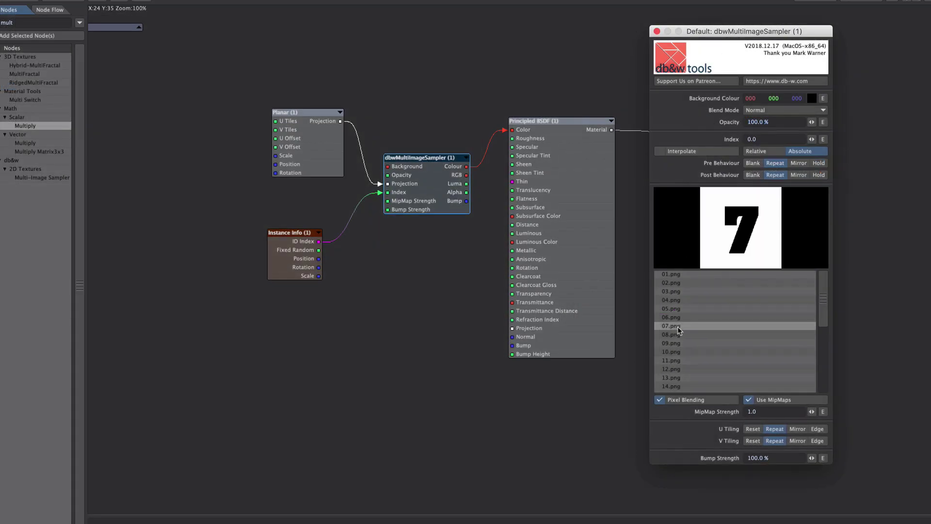
right_click(677, 327)
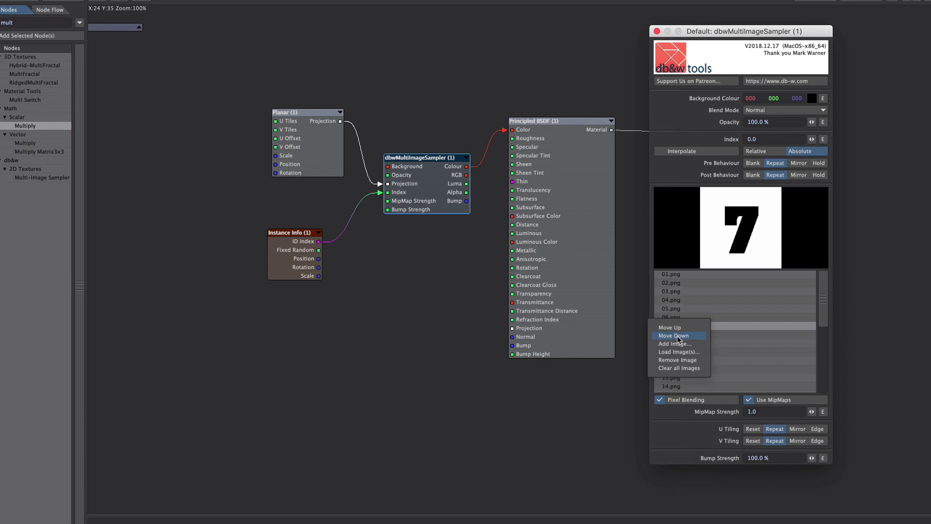
click(763, 329)
click(712, 360)
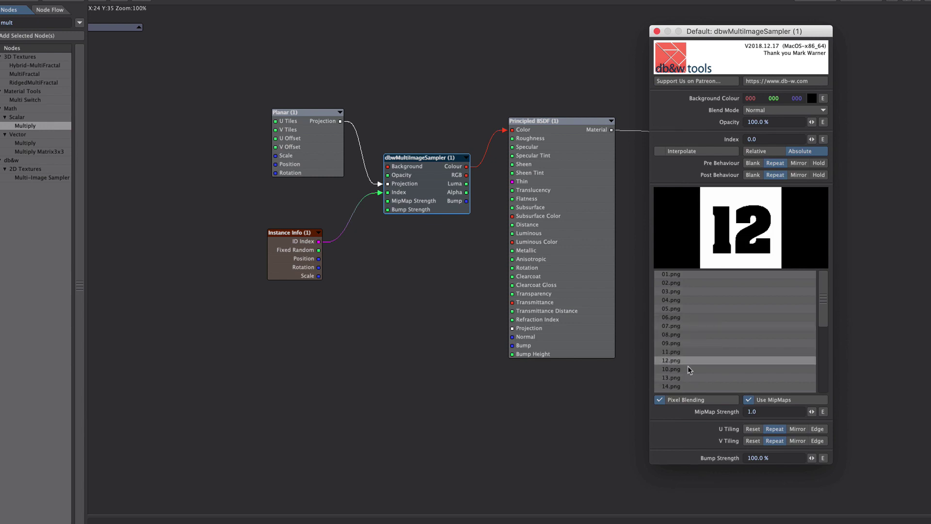
Examine the commands available for the listed images, preview 11.png, and look through the whole image list.
right_click(688, 365)
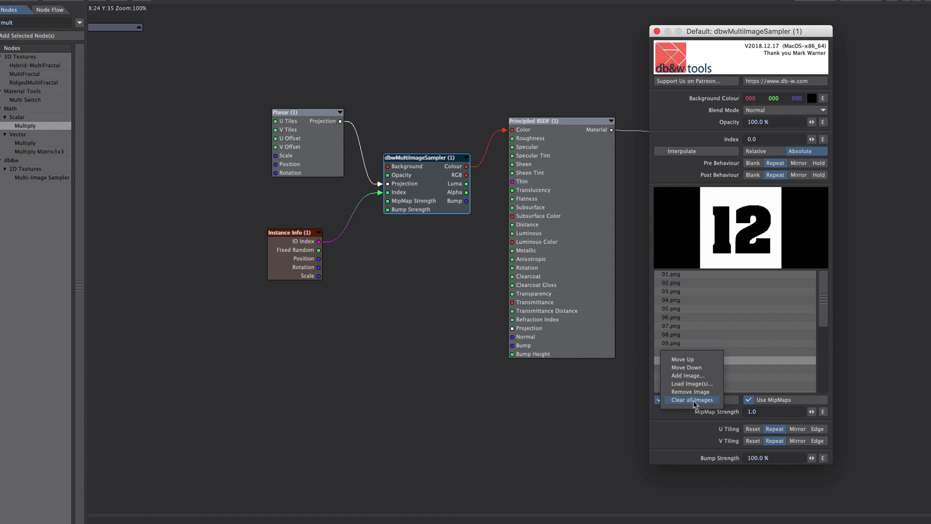
click(683, 359)
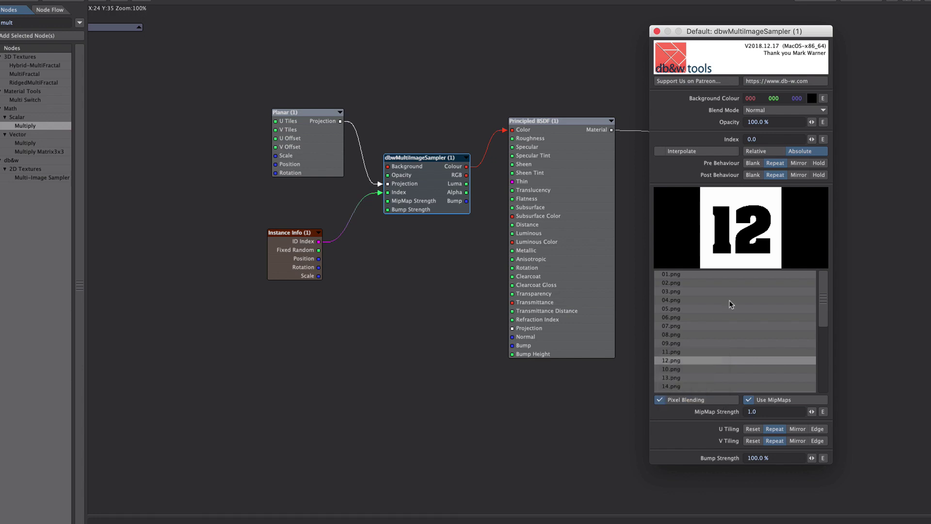
click(723, 350)
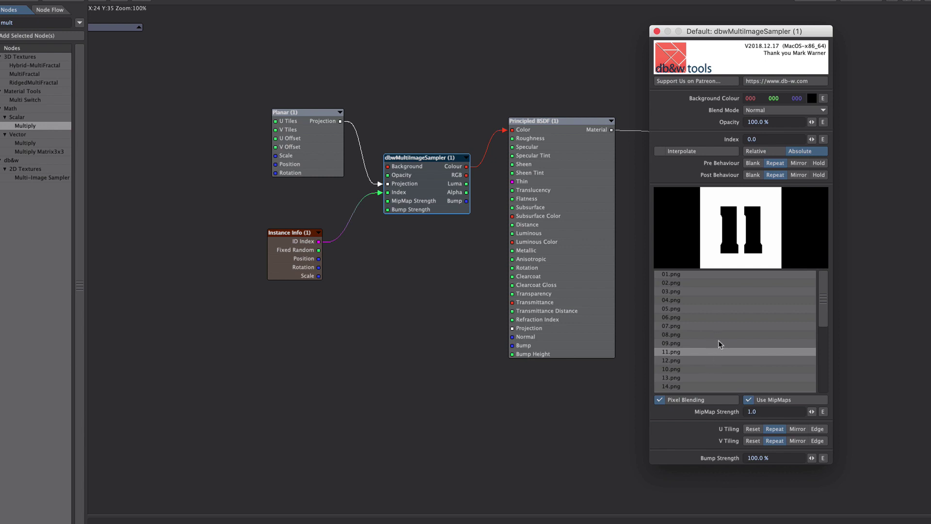
drag(823, 310, 822, 372)
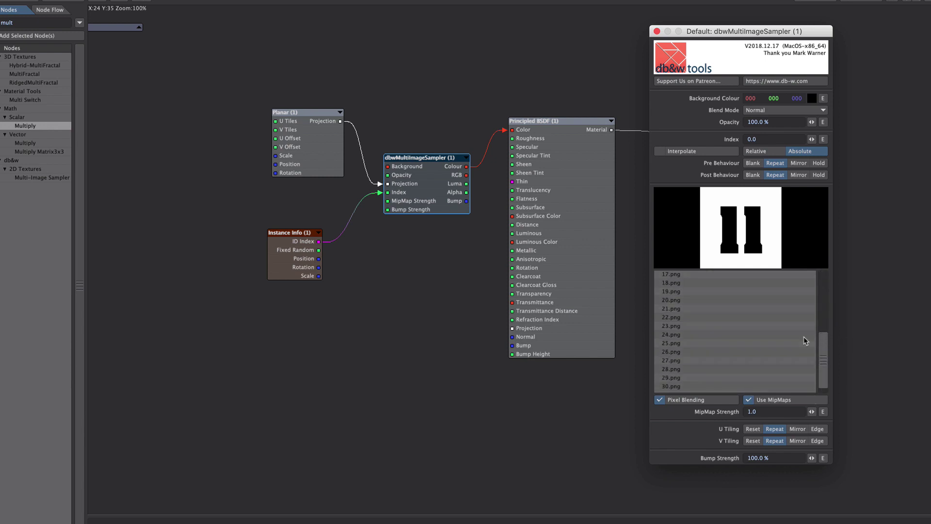
scroll(806, 340, up, 5)
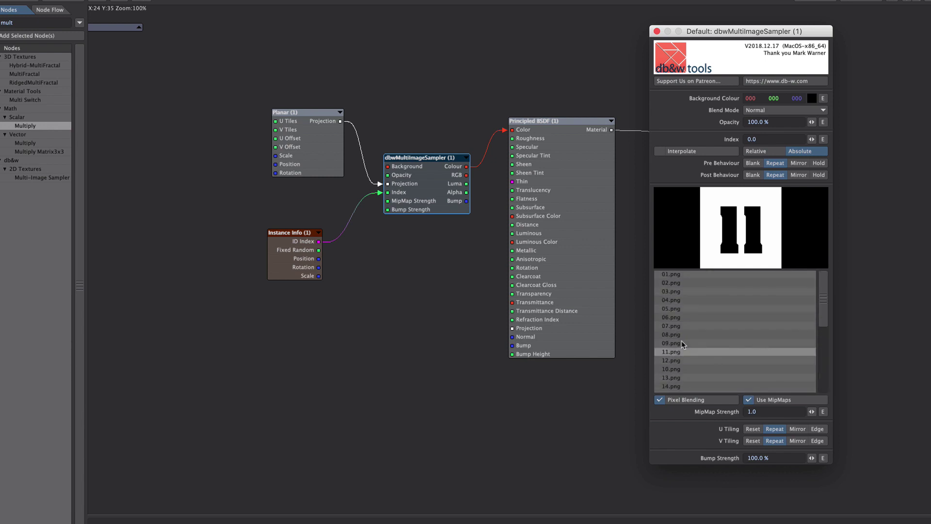